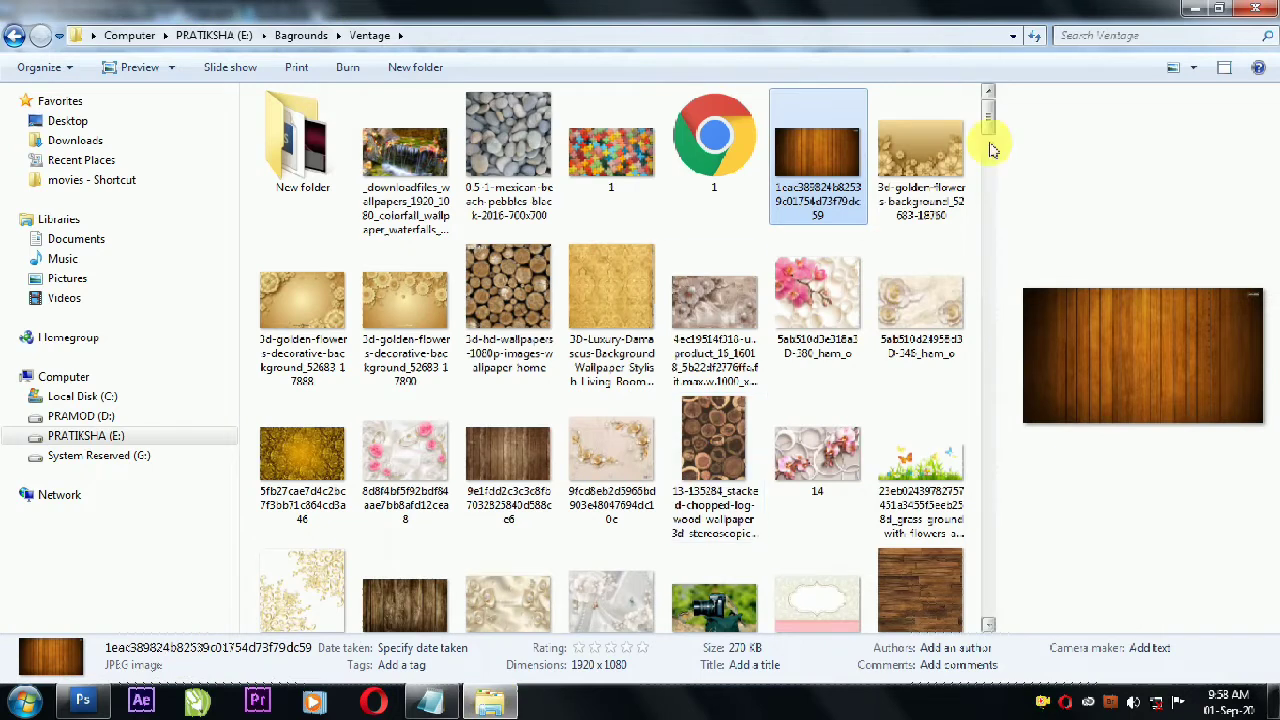
Step: Open the DSLR camera wallpaper with the chipmunks from the Ventage folder and copy it onto the board design.psd banner
left_click(714, 318)
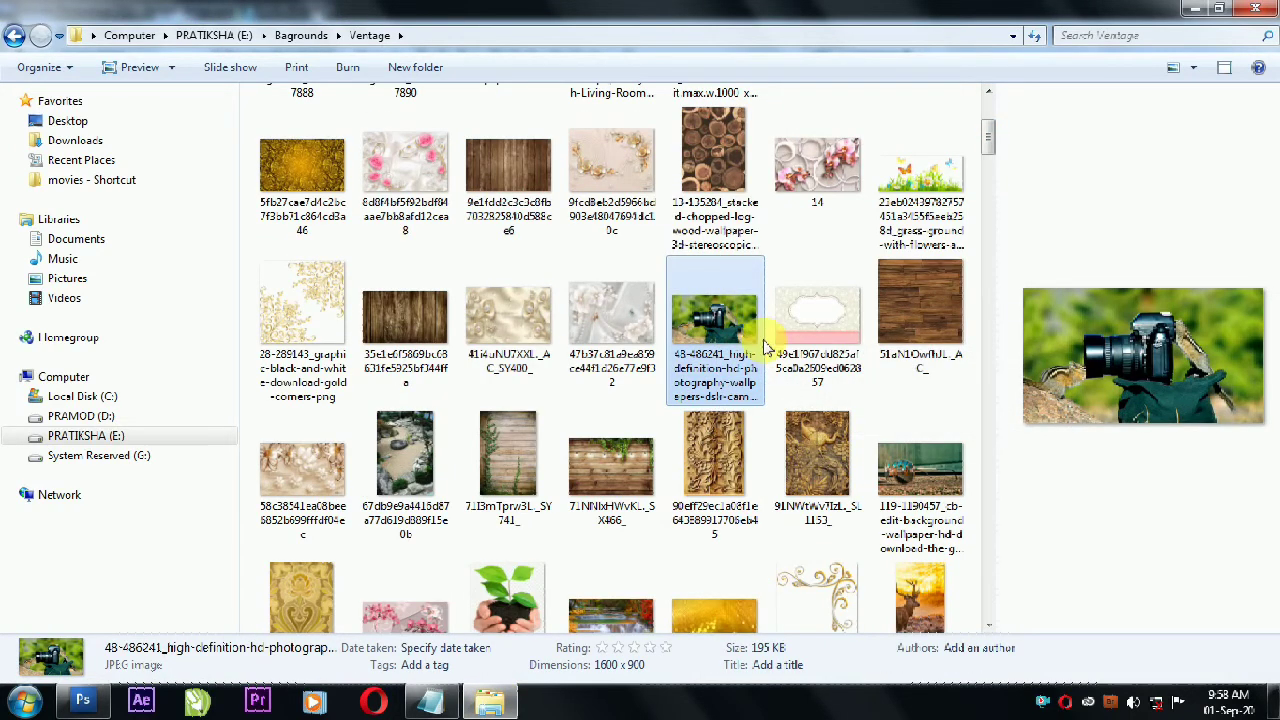
left_click_drag(714, 318, 216, 328)
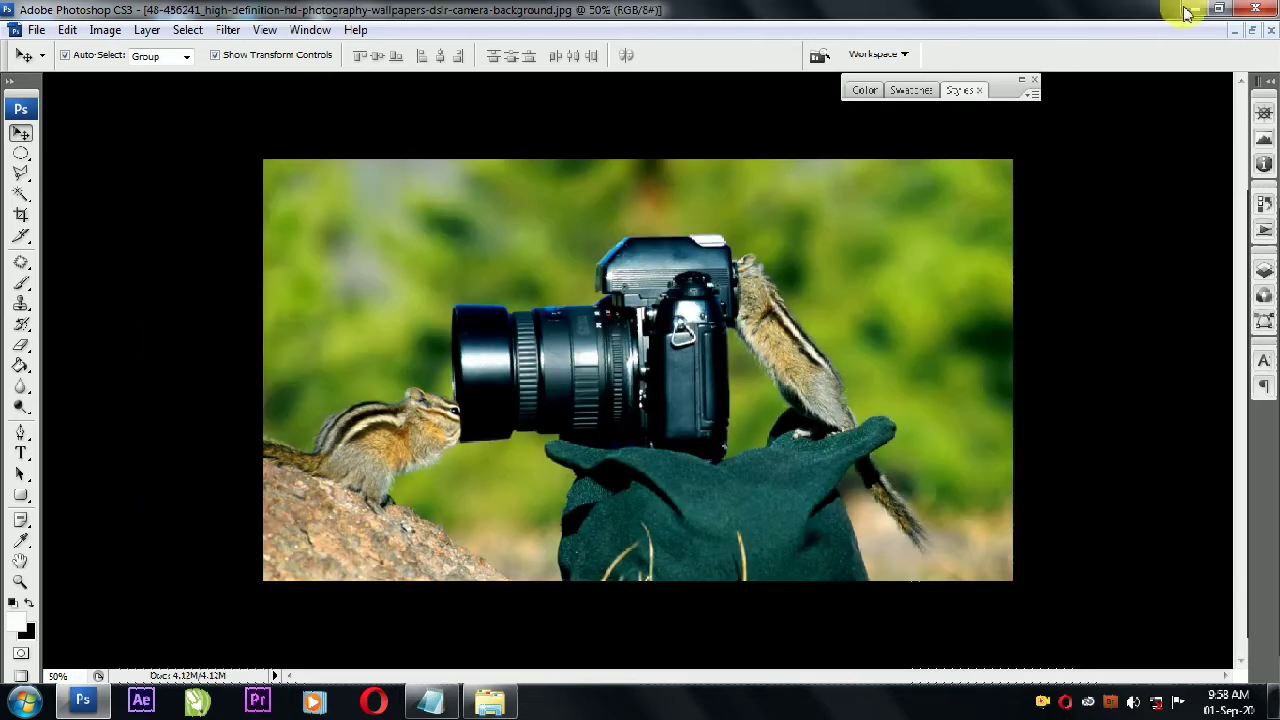
left_click(1251, 37)
left_click_drag(660, 100, 595, 149)
left_click_drag(532, 107, 536, 119)
left_click(654, 540)
left_click(804, 140)
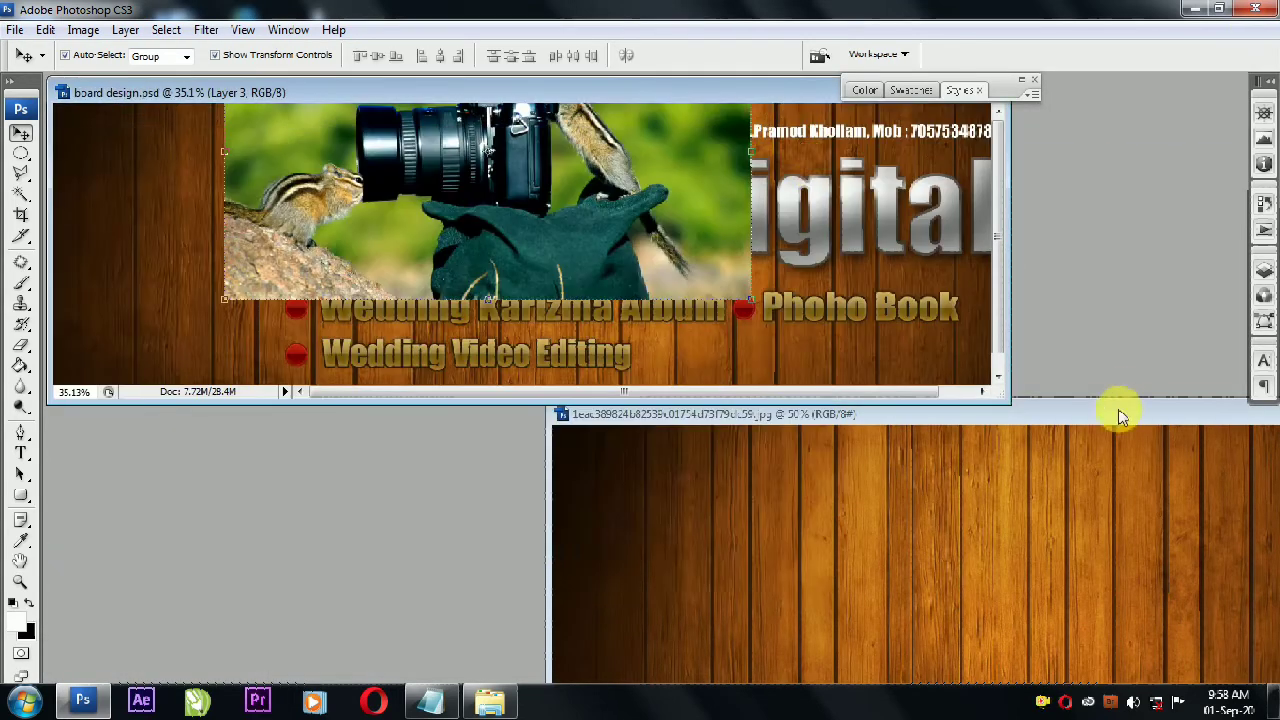
left_click_drag(1123, 413, 638, 309)
left_click(966, 309)
Step: Flip the camera photo horizontally in the board design
left_click_drag(626, 220, 622, 267)
right_click(600, 222)
left_click(606, 169)
key("ctrl+t")
right_click(606, 169)
left_click(659, 418)
left_click_drag(774, 91, 871, 218)
left_click(1050, 222)
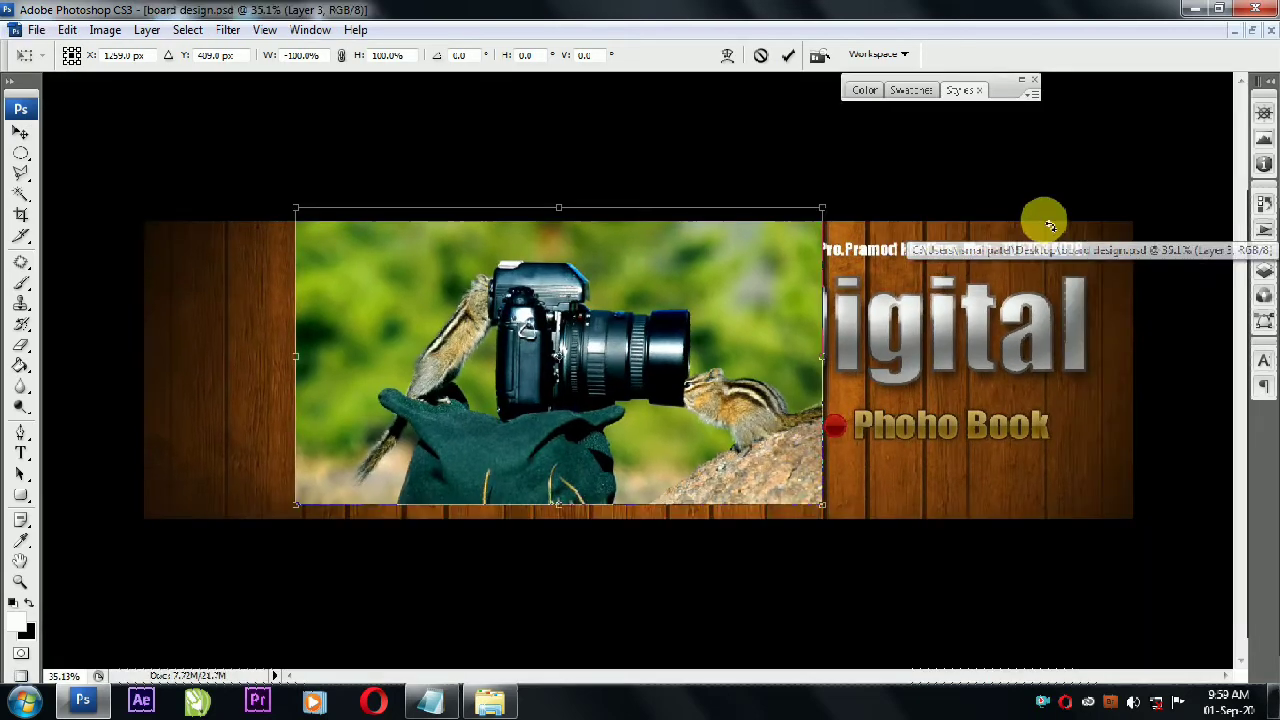
key("Return")
Step: Scale down the camera photo and place it at the banner's left end, beside the Heaven Digital title
left_click_drag(697, 365, 420, 362)
left_click(400, 165)
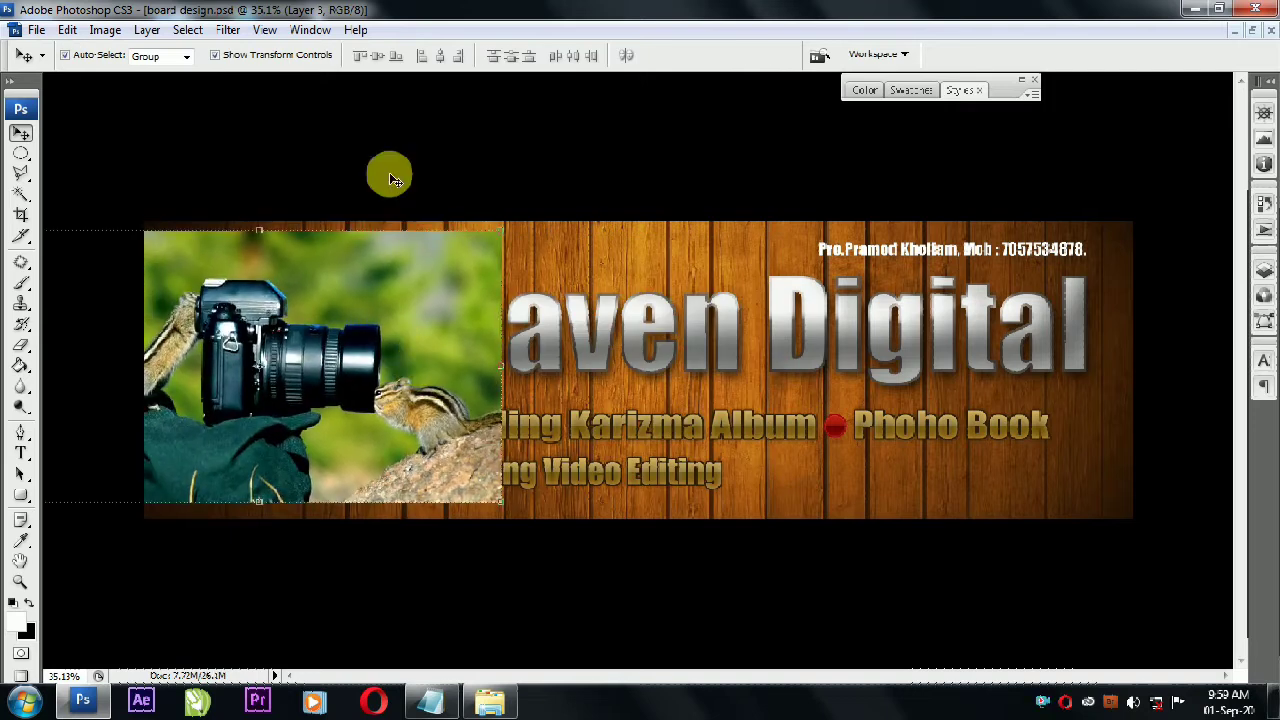
left_click_drag(402, 298, 366, 271)
left_click_drag(424, 463, 387, 433)
key("Return")
left_click_drag(332, 366, 314, 342)
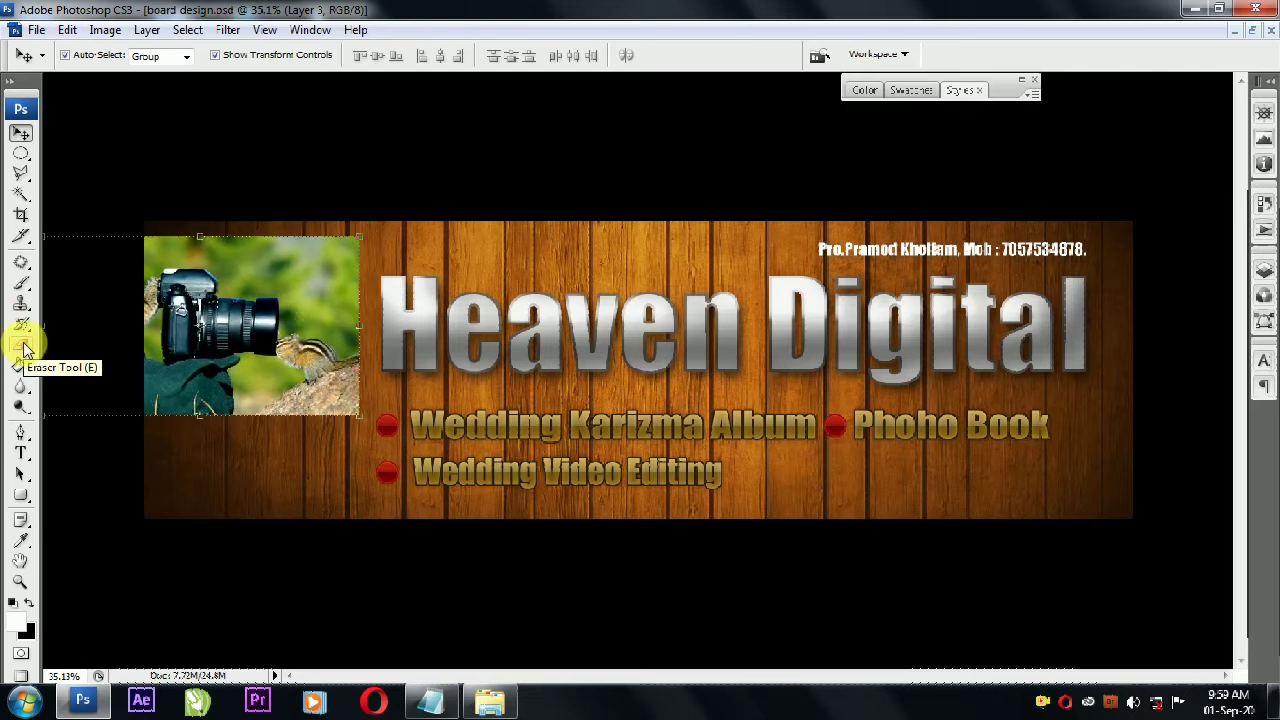
Step: Draw a closed pen path around the banner's left end, with an S-curved edge between the photo and the title
left_click(18, 432)
left_click(132, 202)
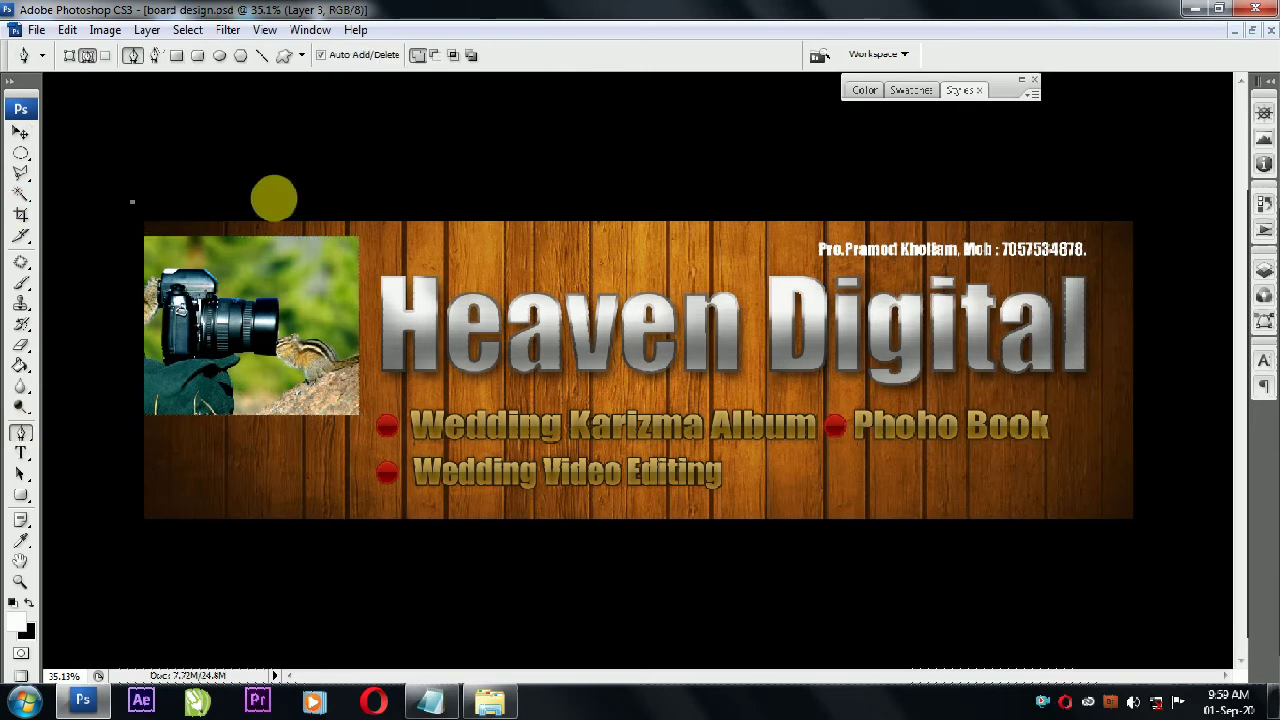
left_click(350, 204)
left_click_drag(295, 331, 322, 378)
left_click_drag(300, 504, 218, 560)
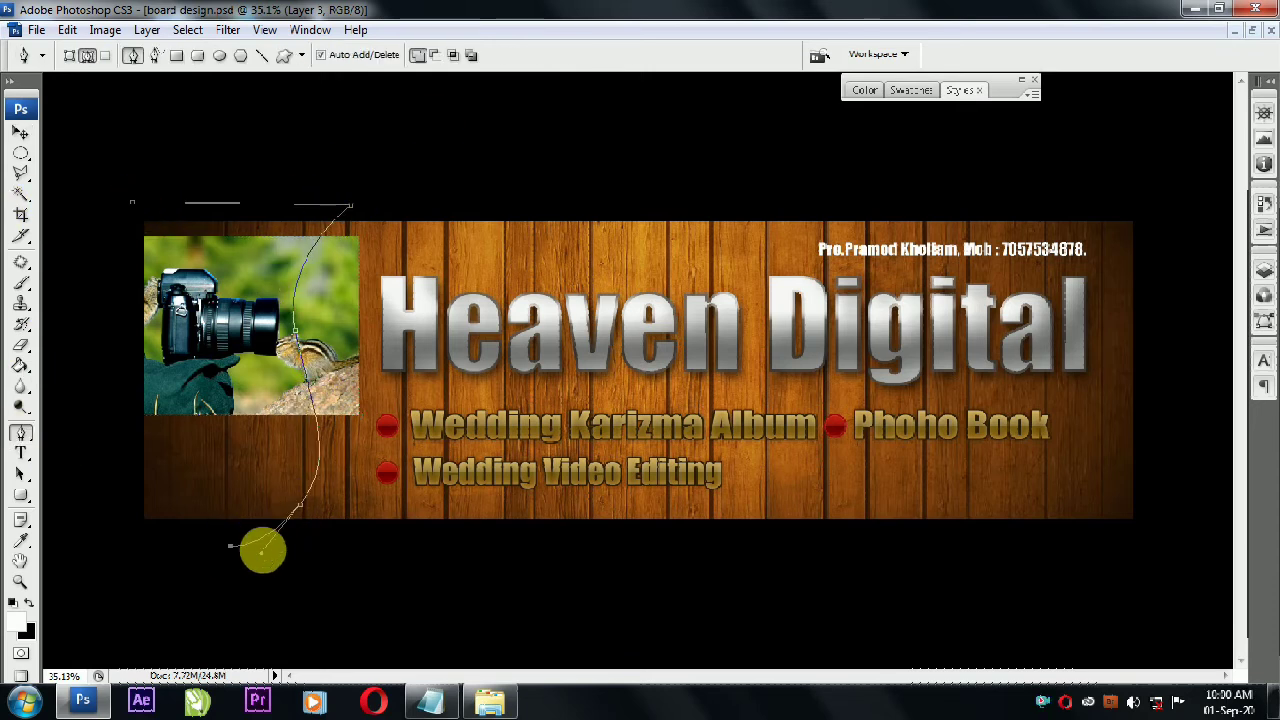
left_click(117, 548)
left_click(132, 202)
Step: Turn the curved path into a selection and fill it with black on a new layer
left_click(1013, 97)
left_click(1030, 94)
left_click(1264, 270)
left_click(1194, 524)
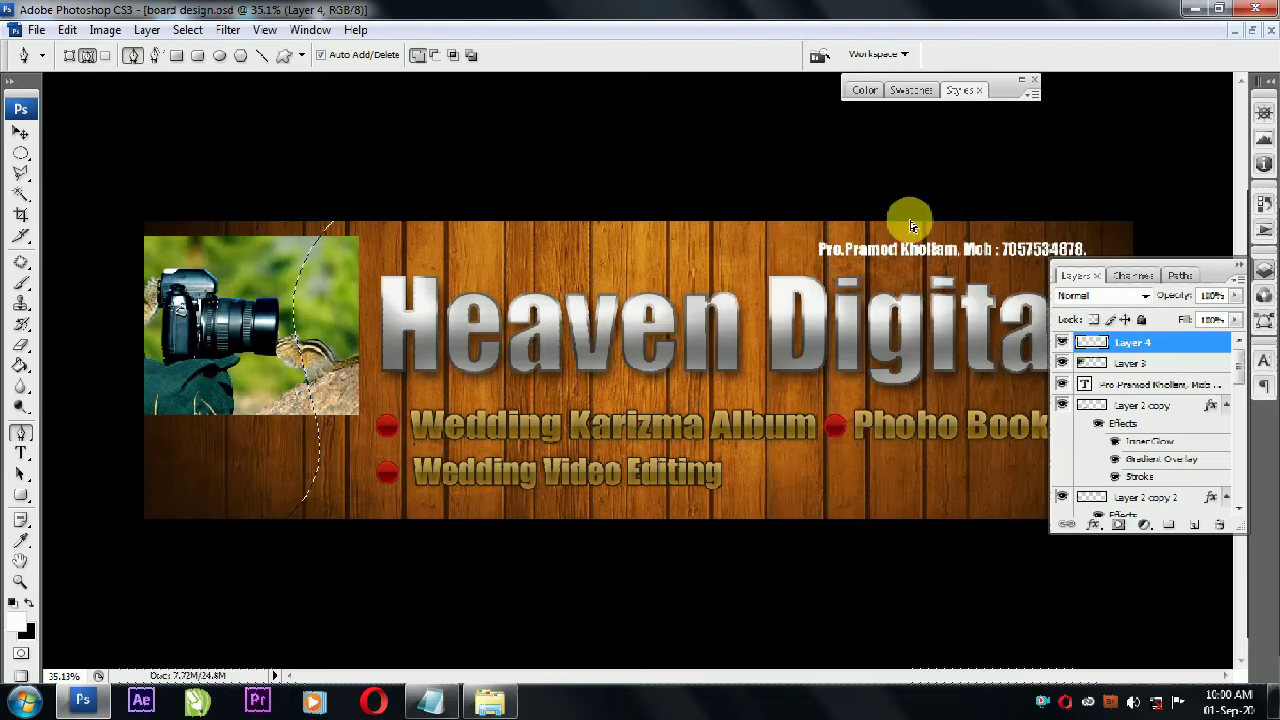
key("alt+BackSpace")
key("v")
Step: Adjust the curved shape with Hue/Saturation, using hue -1 and lightness -54
key("ctrl+u")
left_click_drag(257, 137, 634, 189)
left_click_drag(645, 280, 613, 290)
left_click_drag(606, 371, 573, 374)
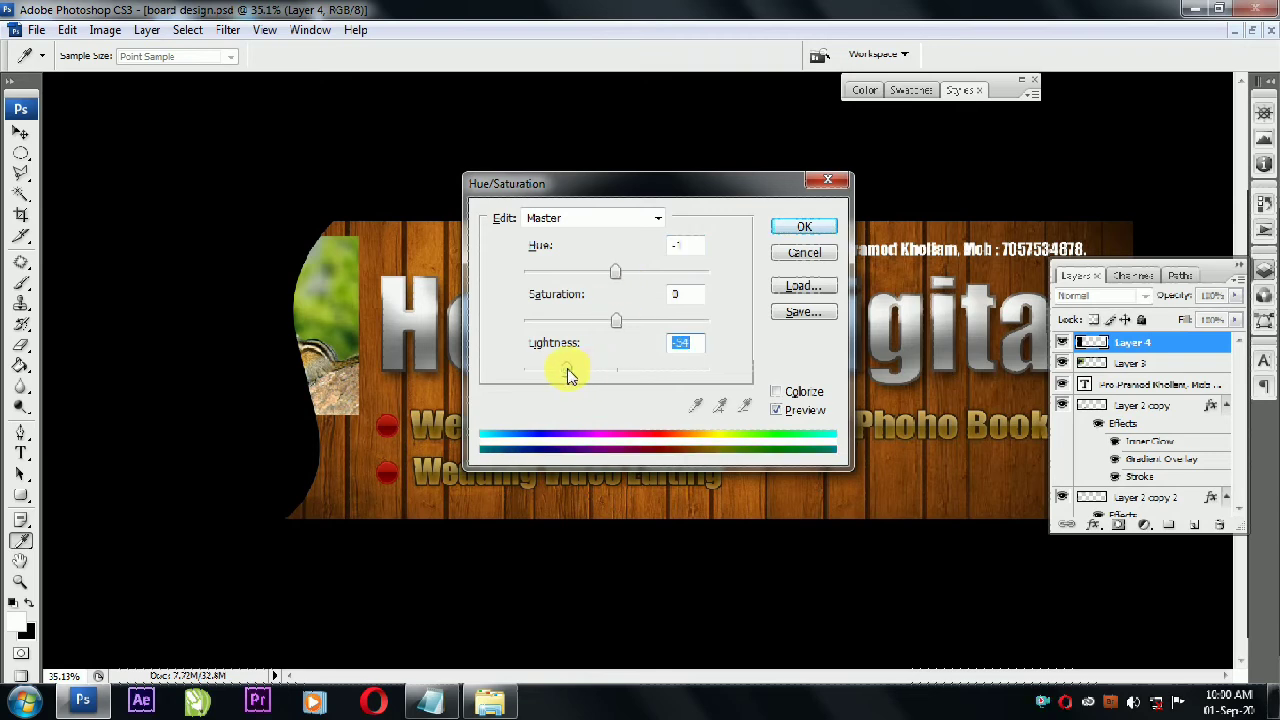
key("Return")
Step: Enlarge the curved black shape slightly beyond the banner's edges and change the canvas surround to gray
left_click_drag(238, 245, 285, 286)
key("ctrl+z")
left_click_drag(343, 525, 351, 530)
left_click_drag(343, 222, 360, 213)
key("Return")
right_click(498, 139)
left_click(537, 152)
Step: Bring the camera photo above the curved black shape and clip it to that shape
left_click(335, 290)
key("ctrl+bracketright")
key("ctrl+alt+g")
Step: Enlarge the clipped camera photo and position it to fill most of the curved shape
left_click_drag(360, 237, 407, 181)
left_click_drag(259, 337, 392, 377)
key("Return")
left_click(323, 236)
key("Return")
left_click_drag(298, 292, 289, 296)
left_click_drag(252, 440, 251, 436)
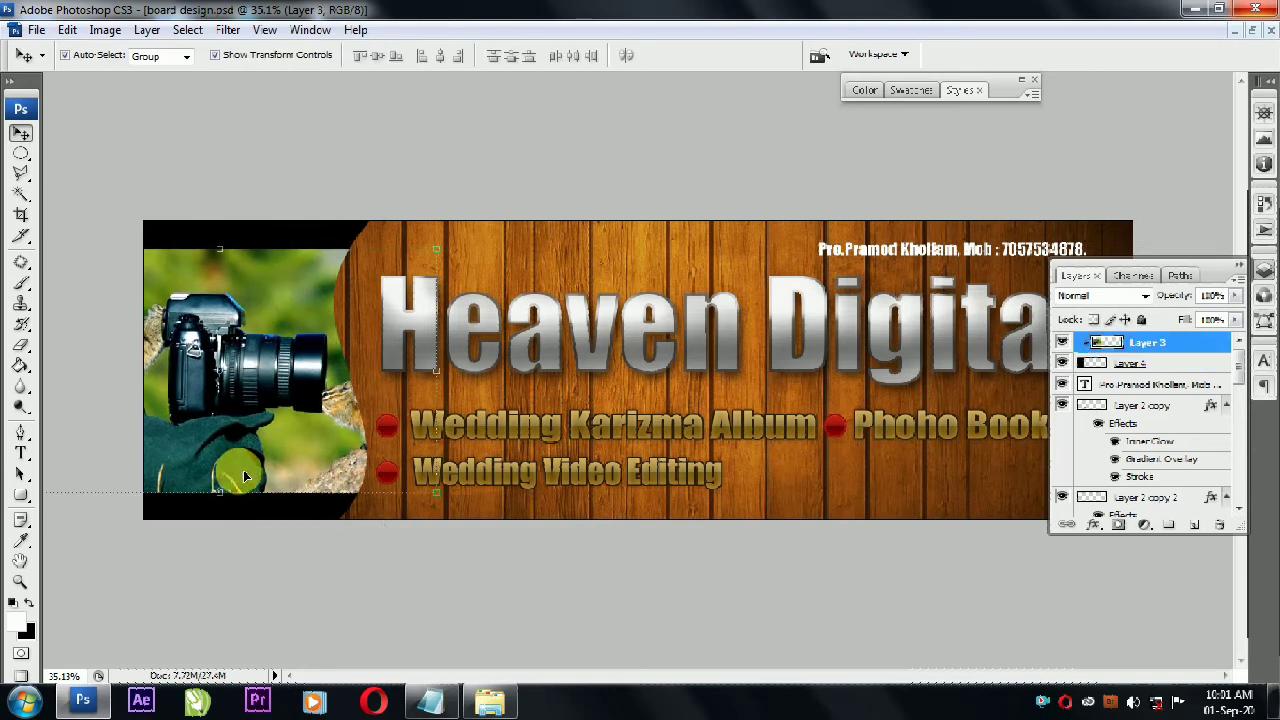
left_click_drag(228, 505, 220, 506)
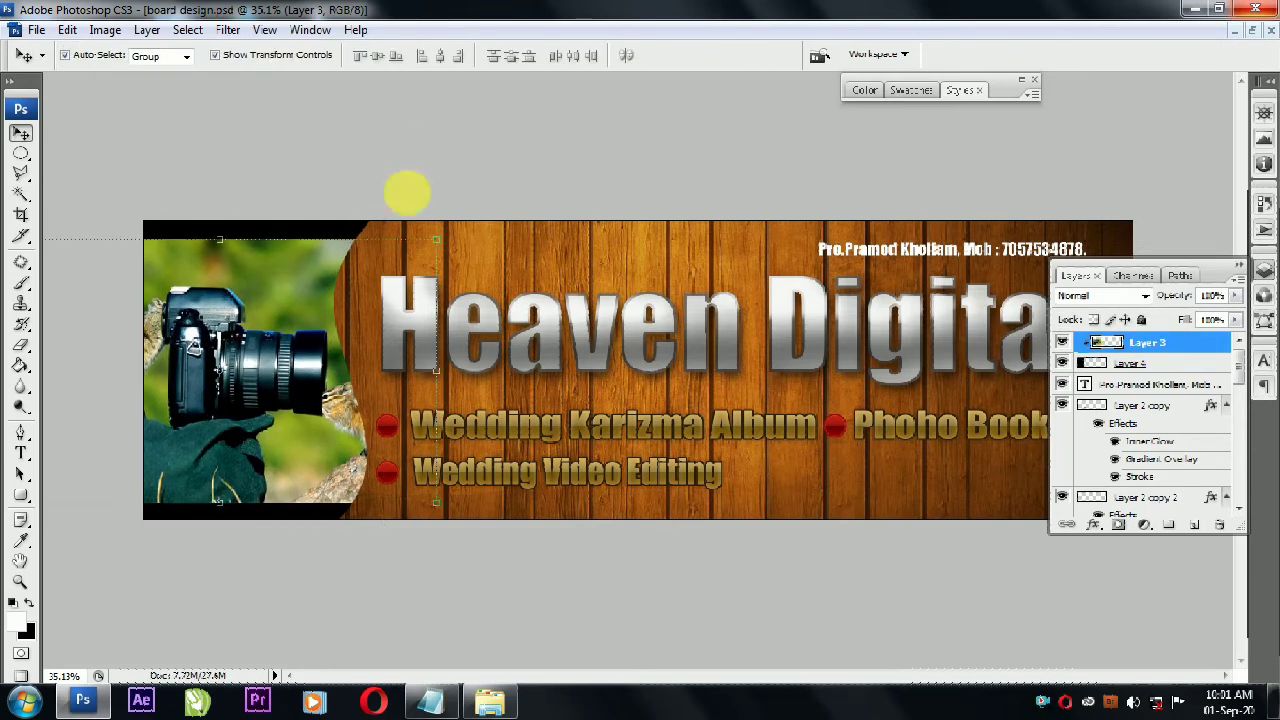
Step: Select the curved black shape's outline and copy its area to a new layer beneath the camera photo
left_click(263, 220)
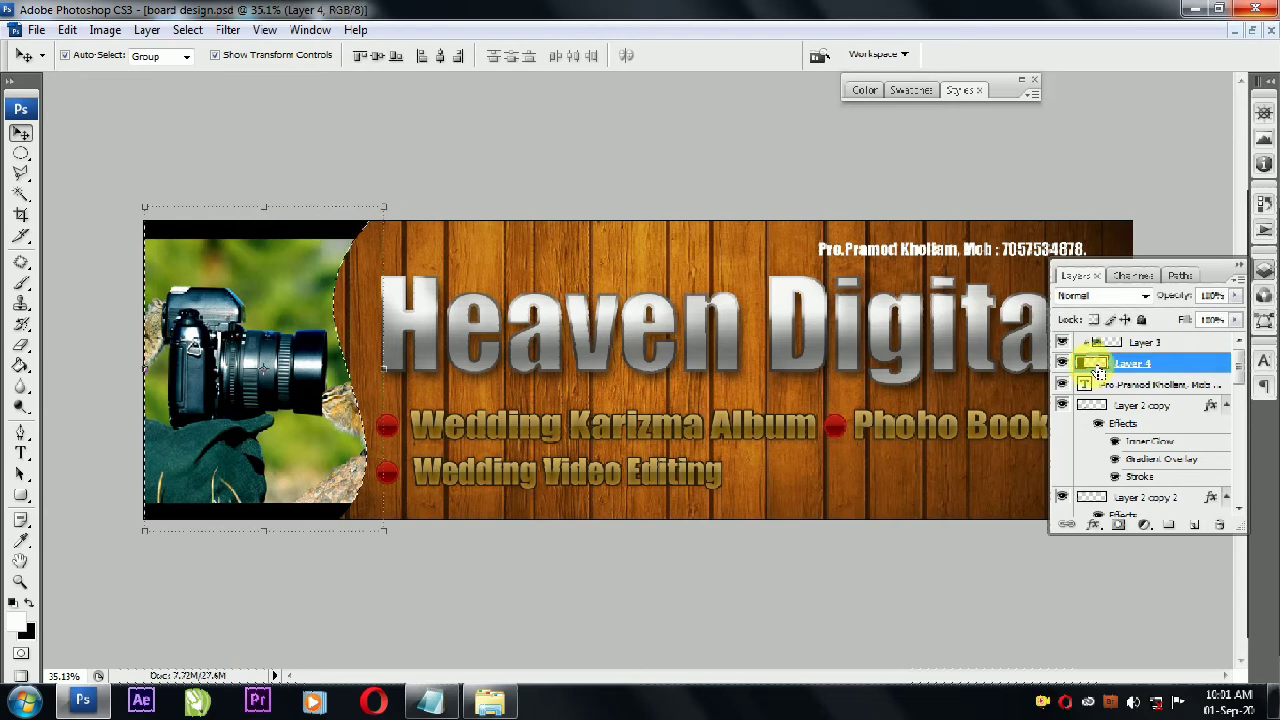
left_click(1091, 363, "ctrl")
key("ctrl+shift+n")
key("Return")
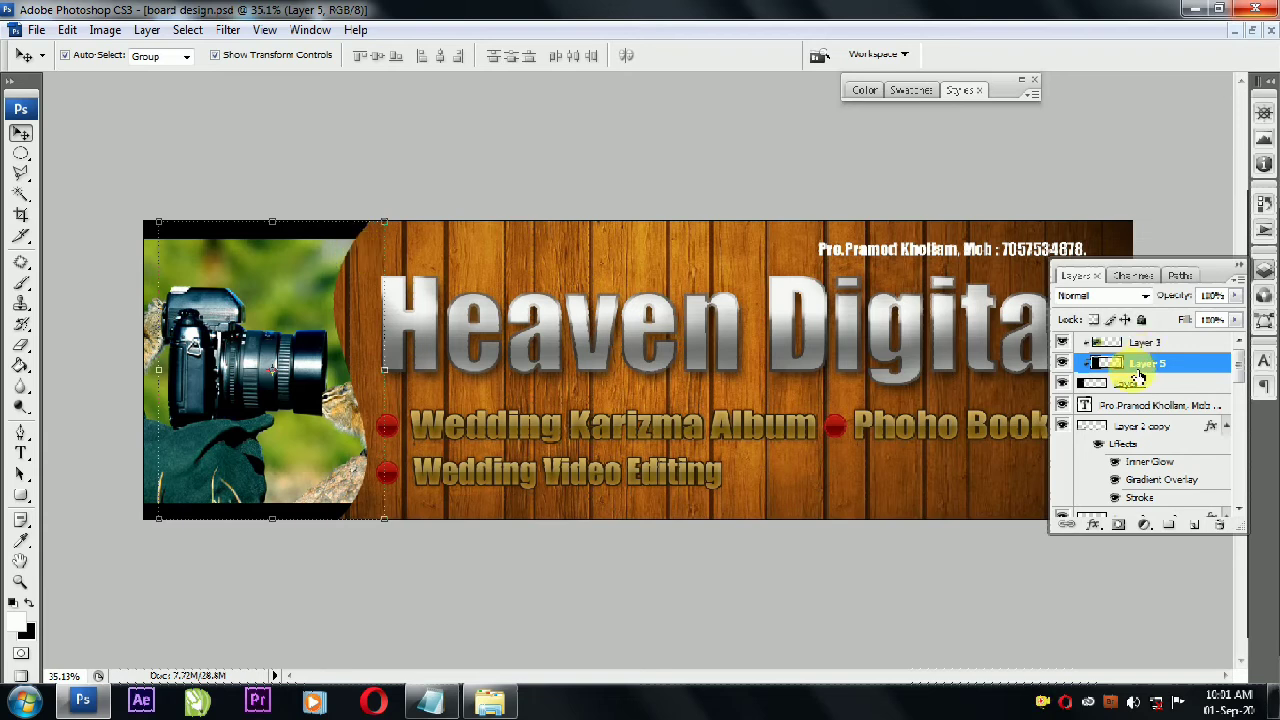
left_click(1137, 389)
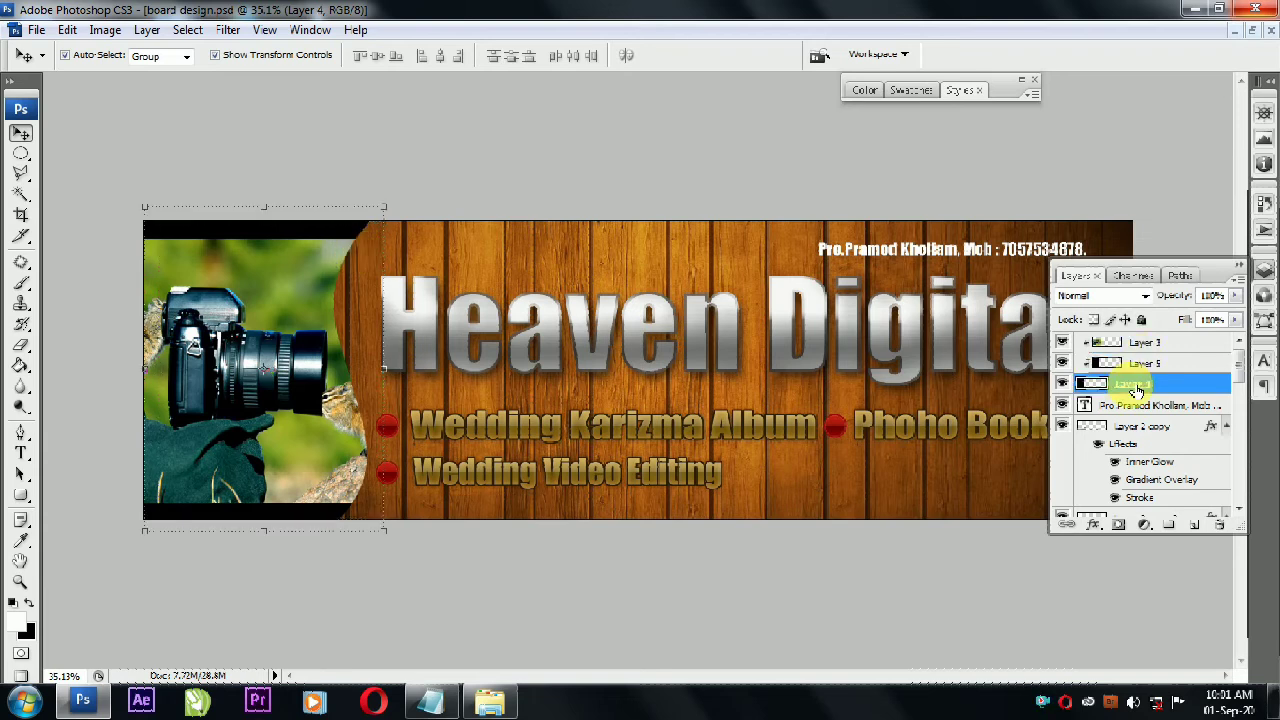
key("Delete")
key("ctrl+z")
Step: Add a red outside Stroke layer style to the curved black shape
left_click(351, 166)
left_click(1240, 266)
scroll(440, 314, "down", 1, "alt")
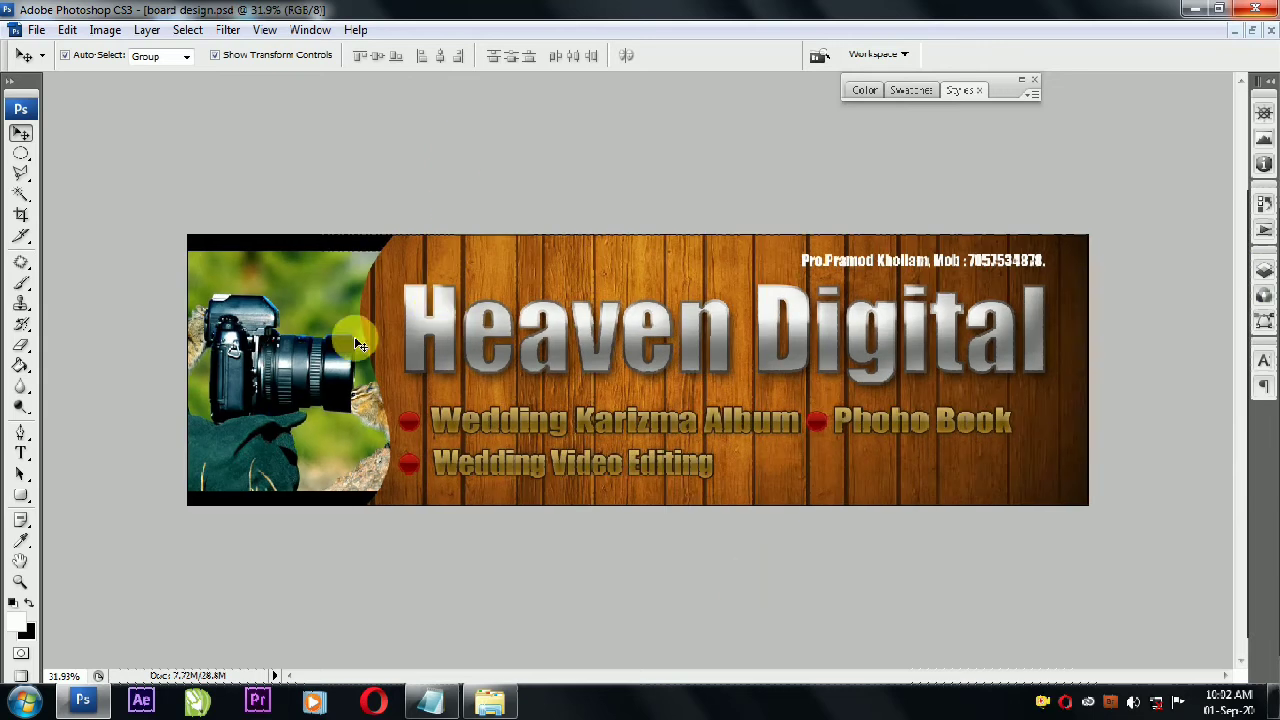
left_click(369, 244)
left_click(200, 249)
left_click(1264, 270)
left_click(1099, 523)
left_click(1118, 509)
left_click(981, 385)
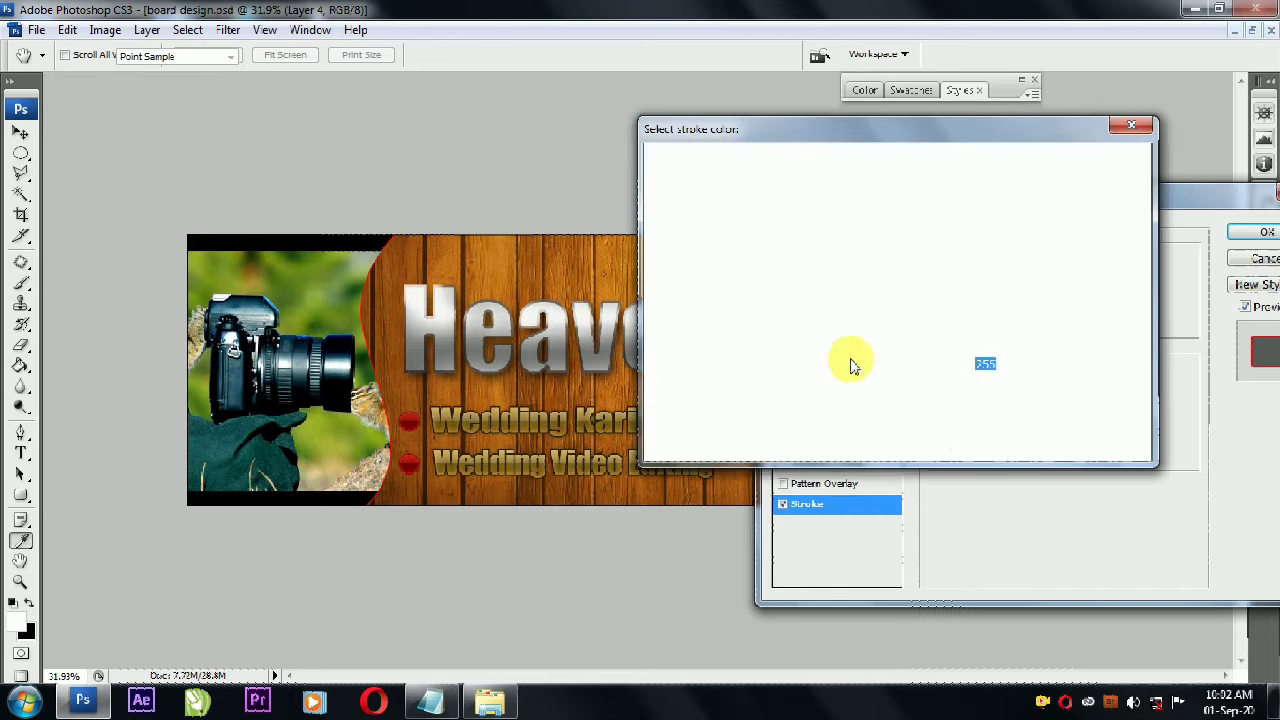
left_click(1046, 163)
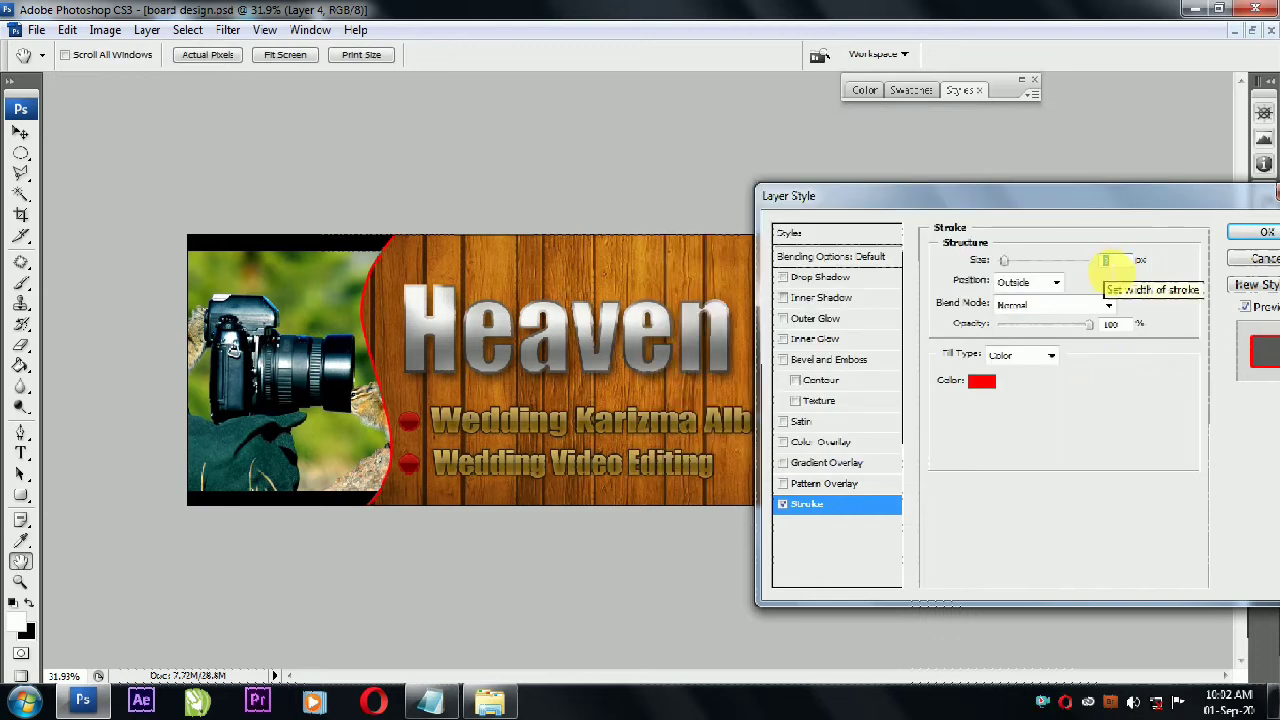
left_click(1257, 236)
left_click(1236, 266)
left_click(883, 224)
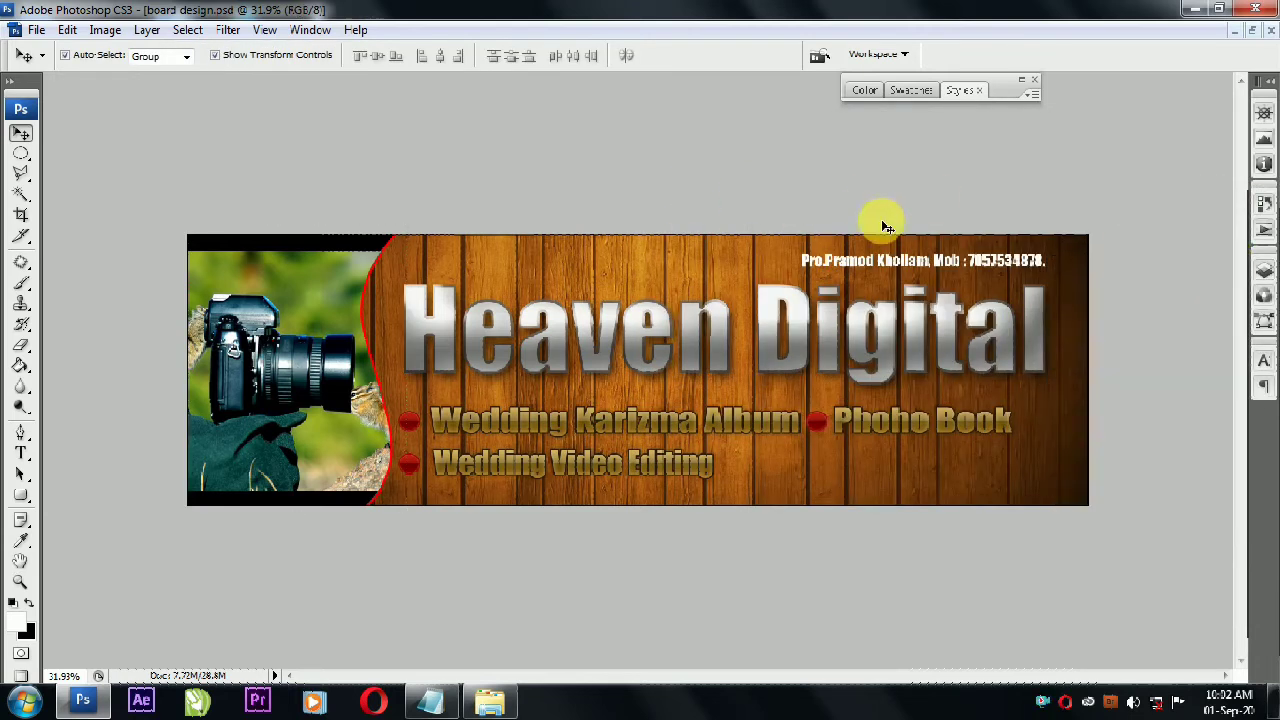
Step: Softly erase the camera photo's upper and lower edges with a 500 px eraser so they fade into black
left_click(304, 264)
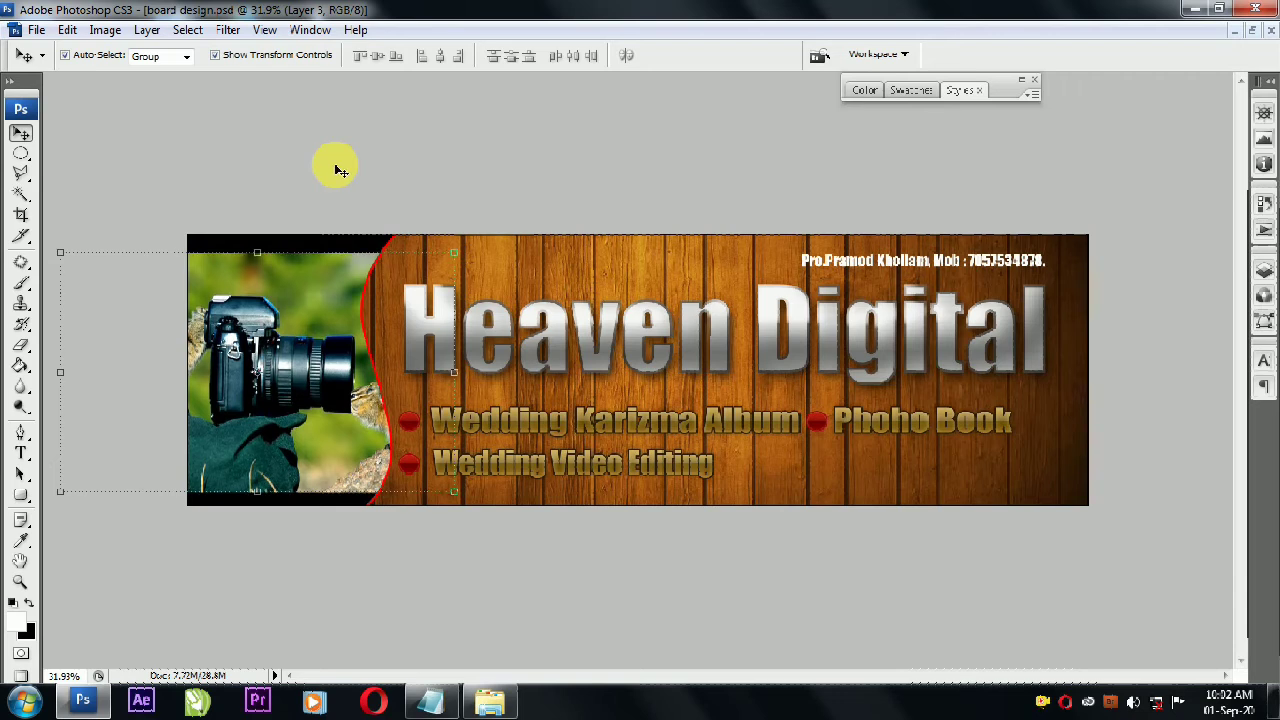
left_click(25, 343)
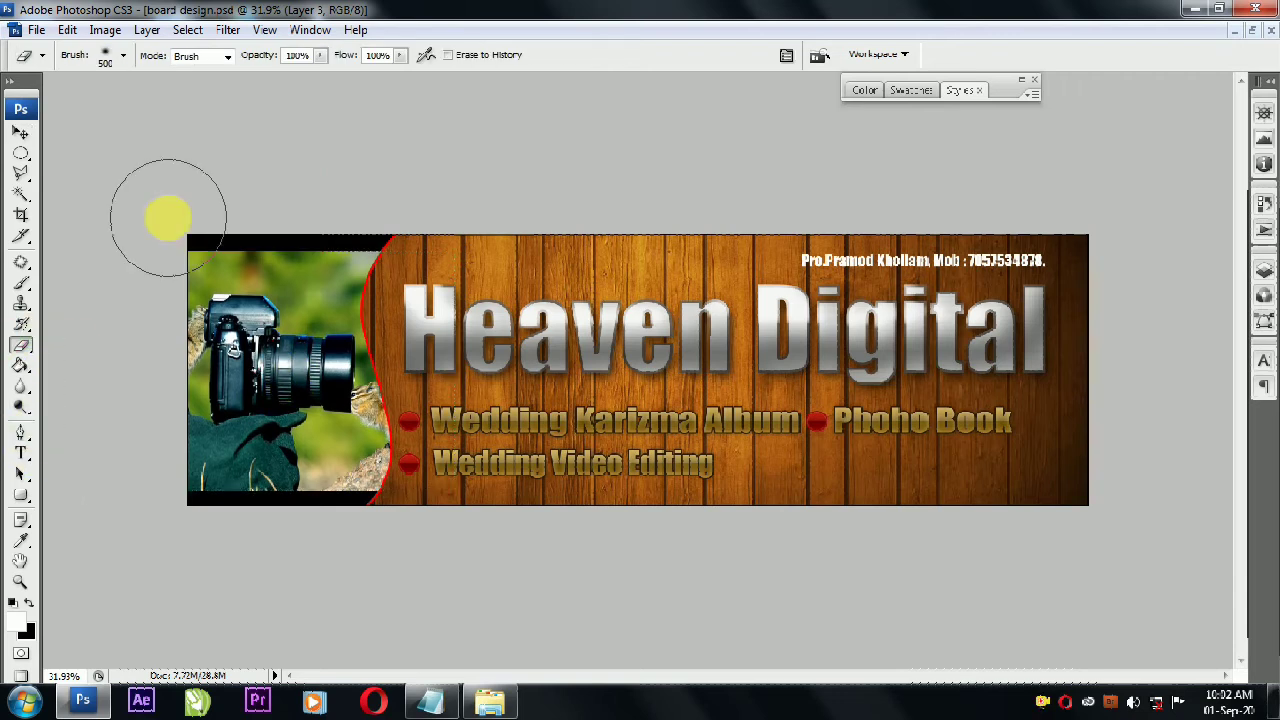
left_click_drag(172, 240, 409, 237)
mouse_move(106, 491)
left_mouse_down()
mouse_move(380, 509)
mouse_move(430, 470)
left_mouse_up()
Step: Fine-tune the camera photo's size and position inside the curved shape
left_click(21, 133)
left_click_drag(456, 252, 479, 241)
left_click_drag(335, 322, 328, 324)
left_click_drag(470, 240, 447, 254)
key("Return")
left_click(343, 286)
Step: Hide the curved shape's red stroke and merge the camera photo with the black Layer 5
double_click(999, 91)
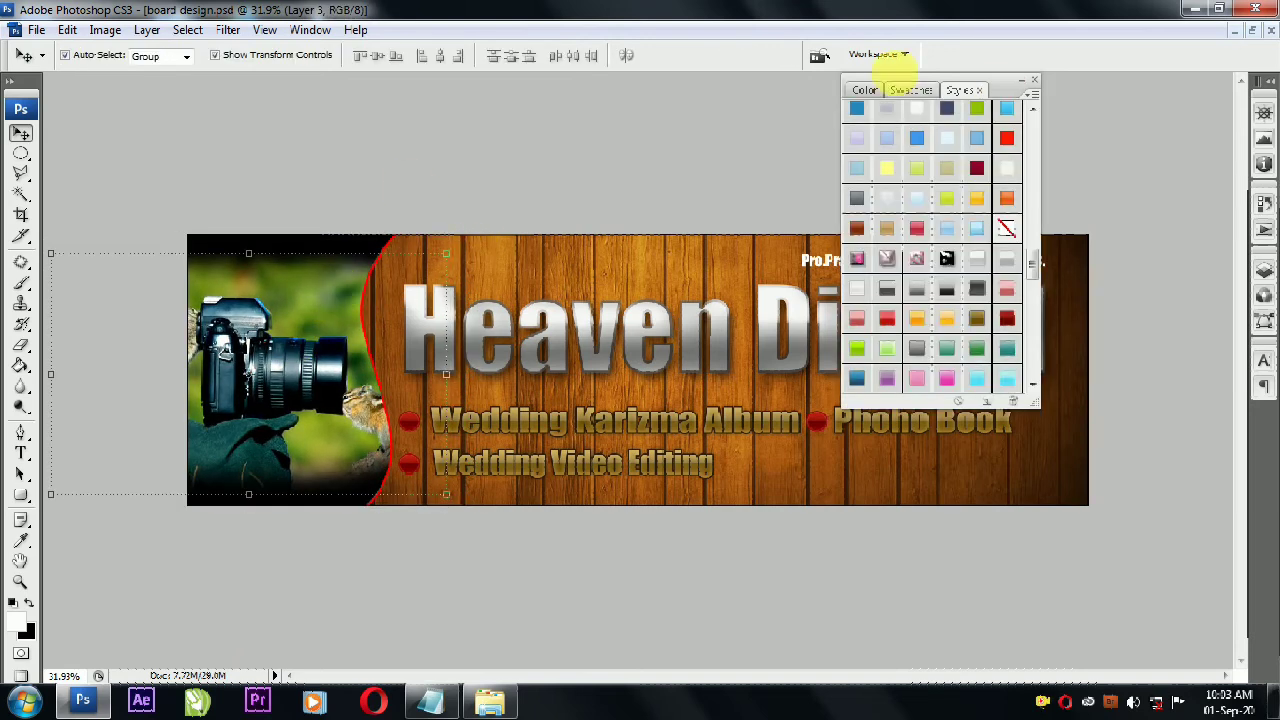
left_click(1265, 275)
left_click(1176, 369)
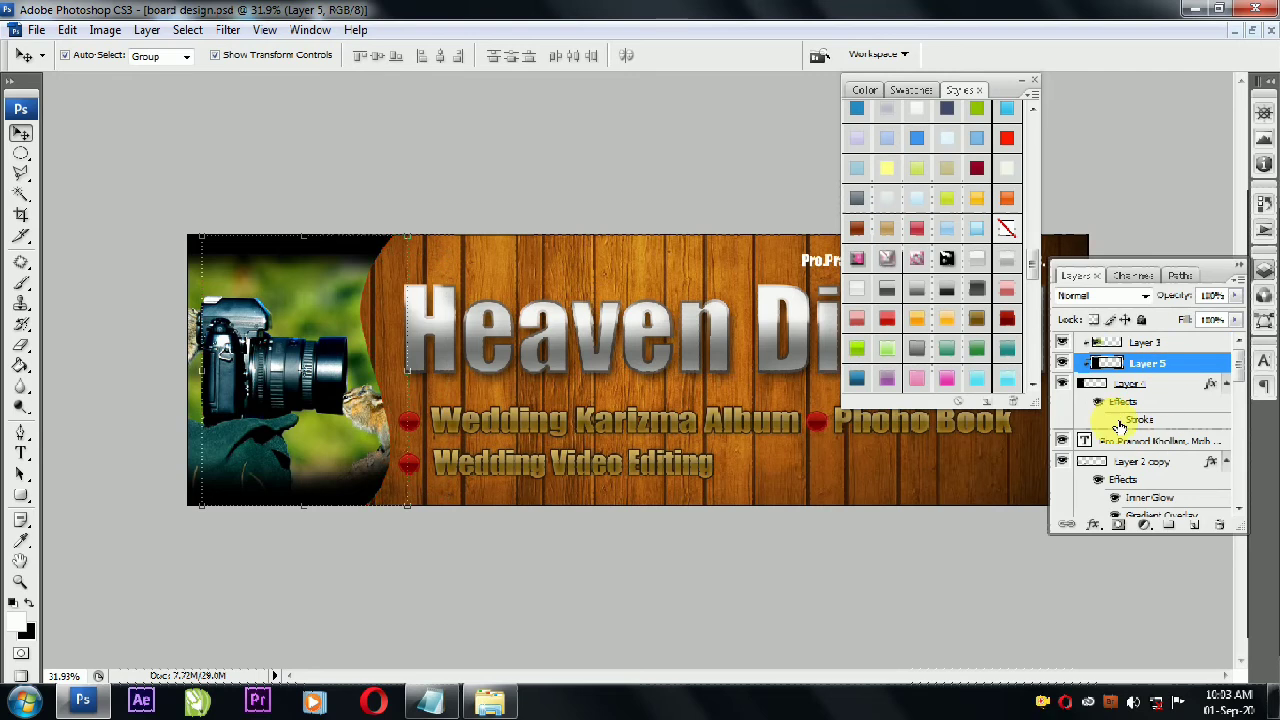
left_click(330, 304)
key("ctrl+e")
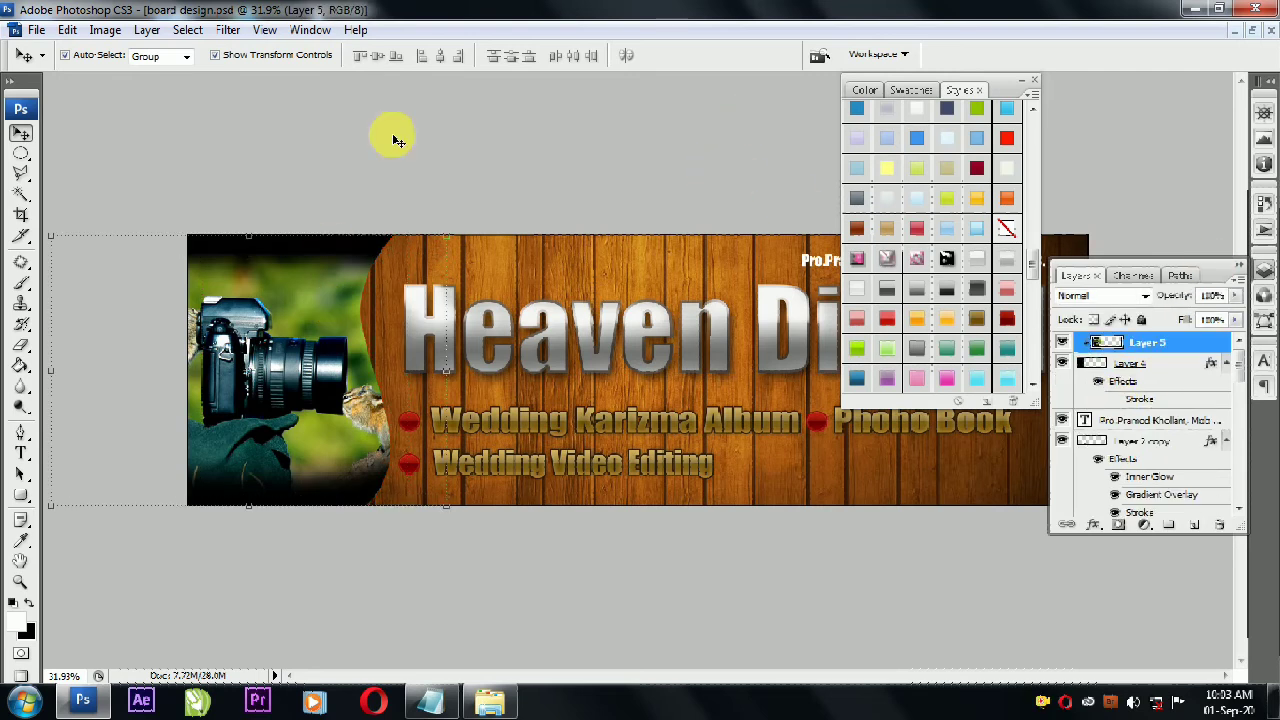
left_click_drag(298, 309, 287, 341)
key("ctrl+alt+z")
key("ctrl+alt+z")
key("ctrl+alt+z")
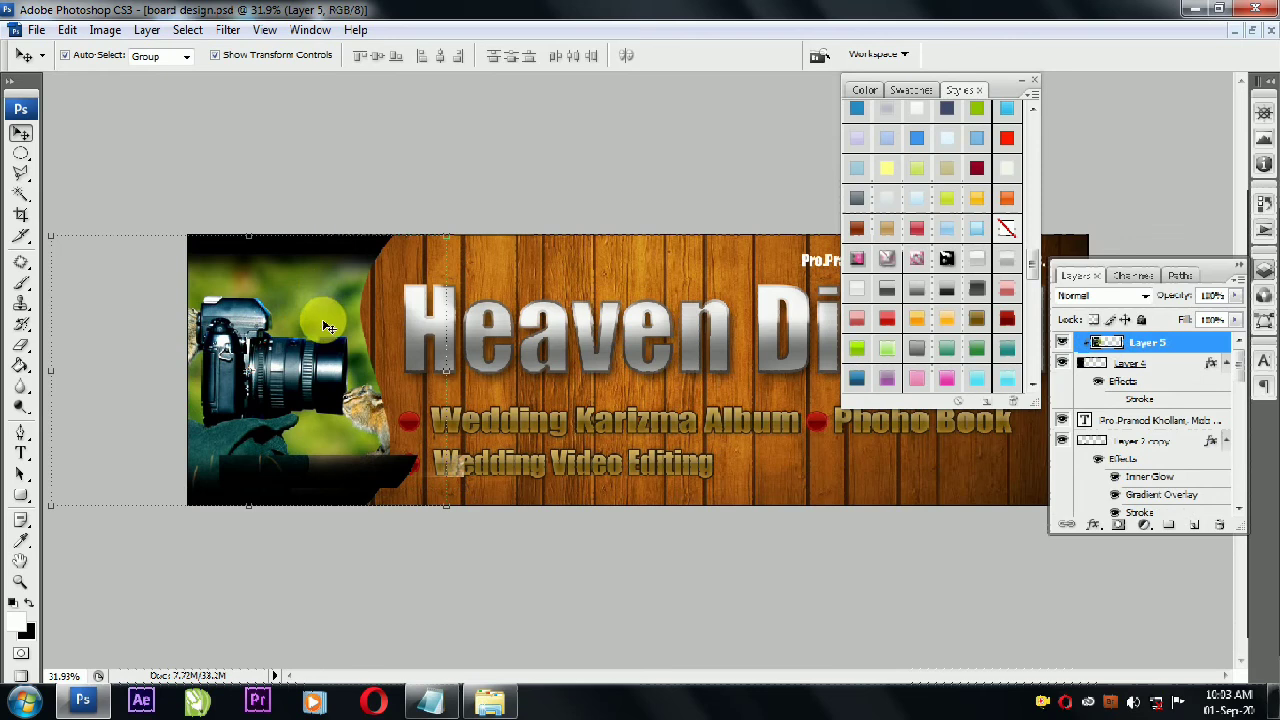
Step: Merge the clipped photo with the curved shape layer and duplicate the merged layer, offset slightly to the right
left_click(1120, 366, "ctrl")
key("ctrl+e")
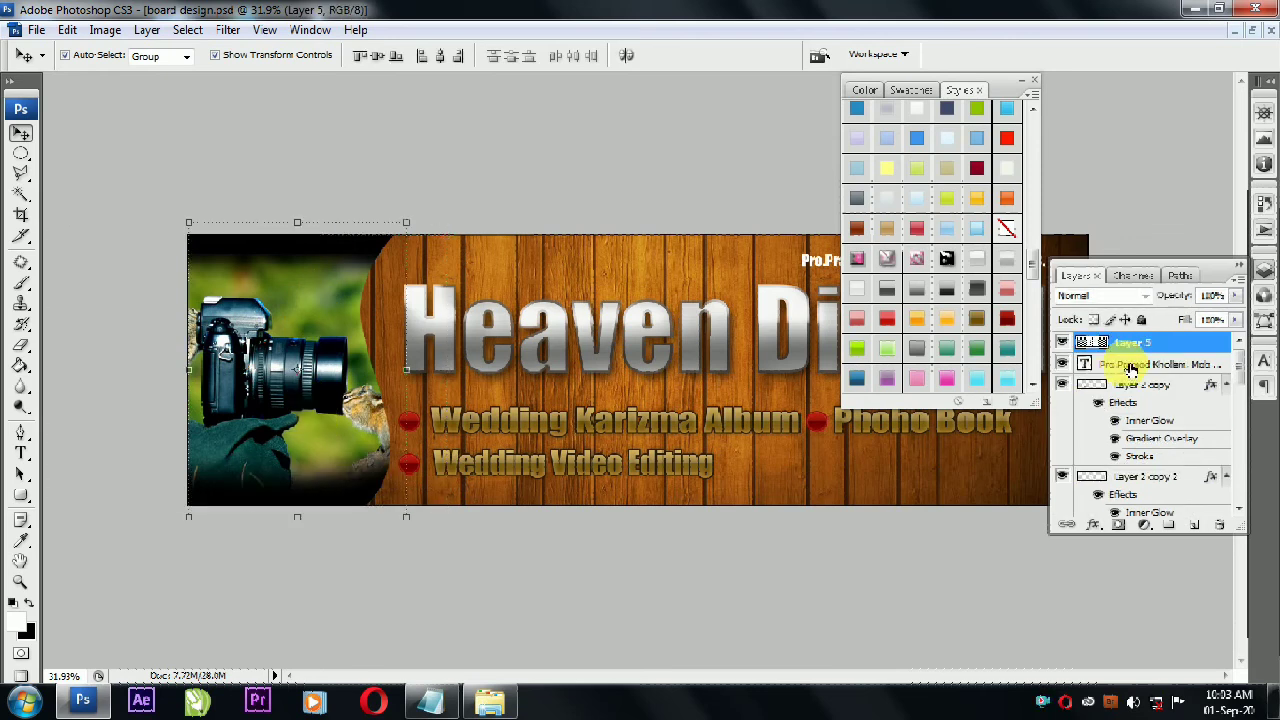
mouse_move(340, 358)
left_mouse_down()
mouse_move(322, 370)
mouse_move(336, 355)
left_mouse_up()
key("ctrl+j")
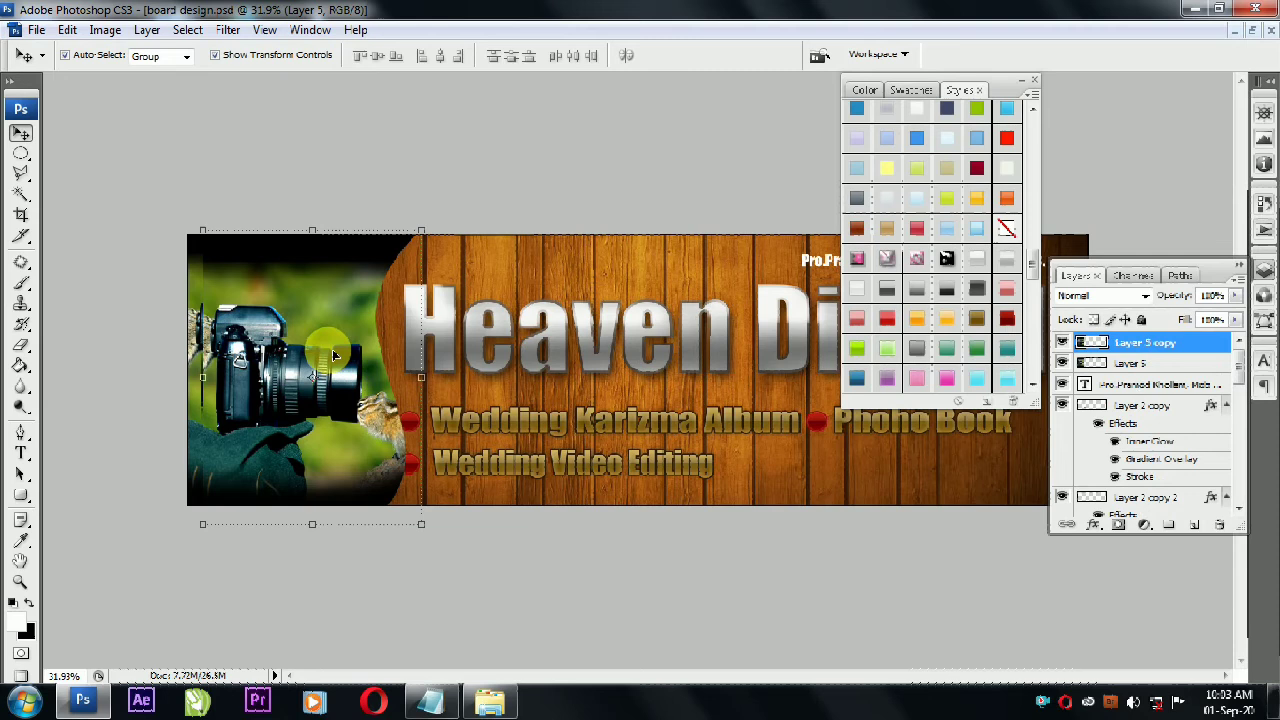
Step: Bring the original photo layer in front of its copy and nudge the copy so a thin curved edge shows
left_click(197, 250)
key("ctrl+]")
left_click(414, 261)
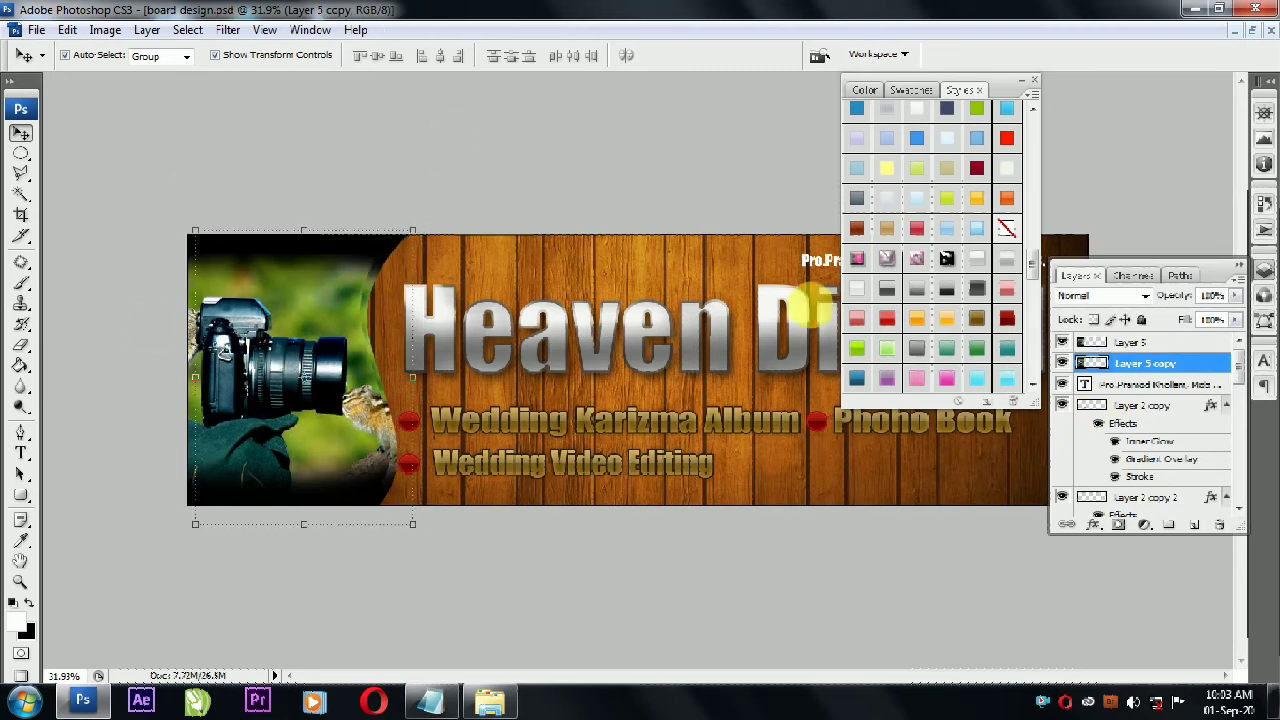
left_click(1098, 362, "ctrl")
left_click(370, 272)
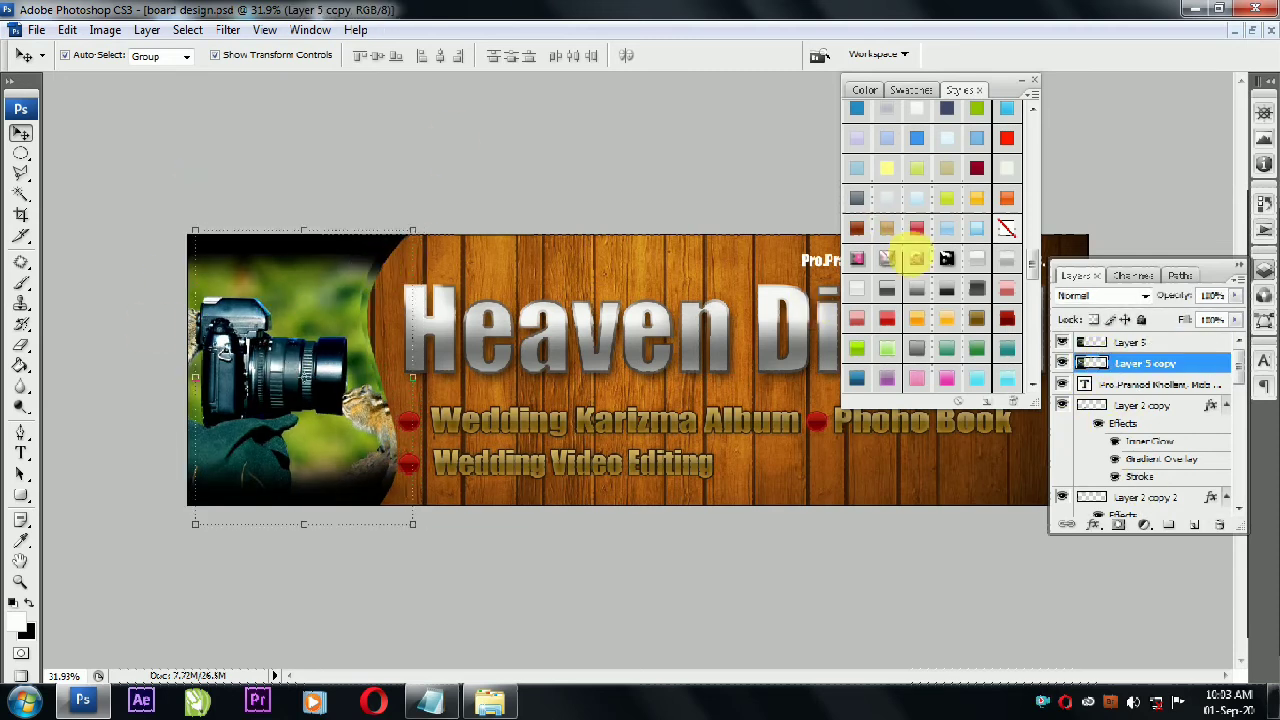
Step: Try several preset layer styles, including a lime-green one, on the photo layer's copy
left_click(910, 255)
left_click(949, 165)
left_click(940, 199)
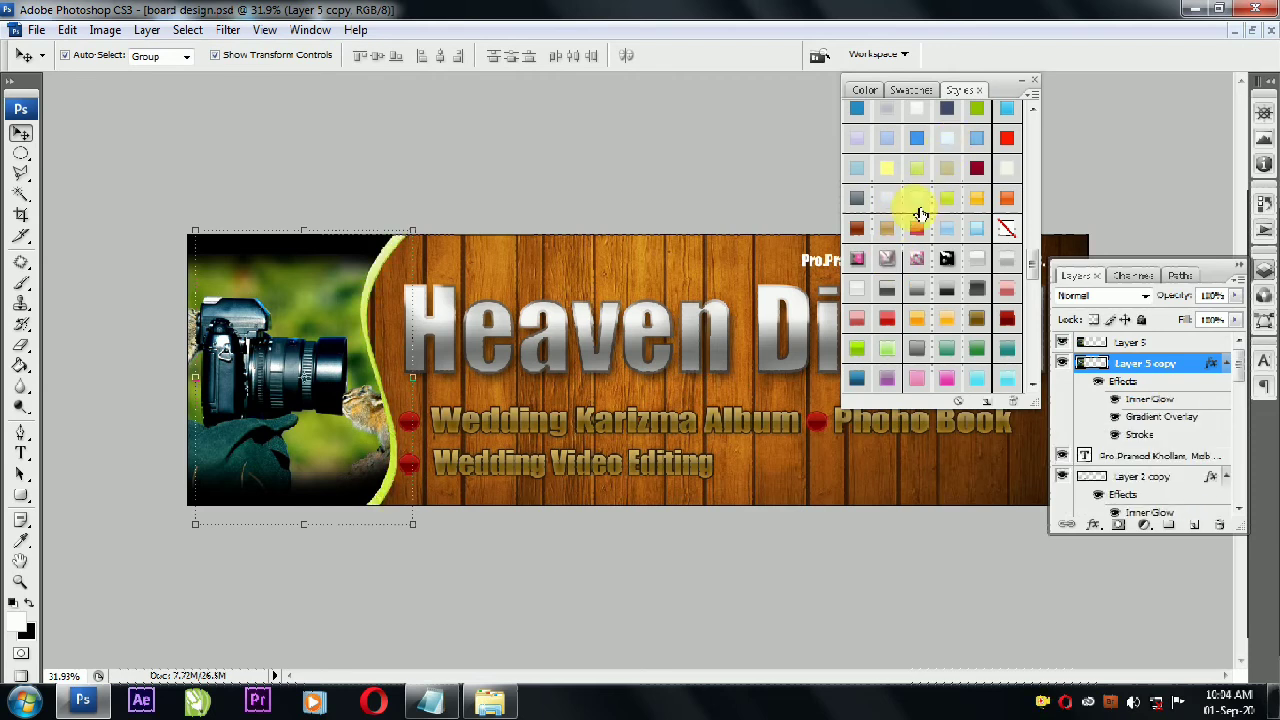
left_click(919, 258)
left_click(922, 298)
Step: Apply a gray preset style to the photo layer's copy to form a metallic curved border
mouse_move(1034, 265)
left_mouse_down()
mouse_move(1034, 128)
mouse_move(1033, 163)
left_mouse_up()
left_click(918, 218)
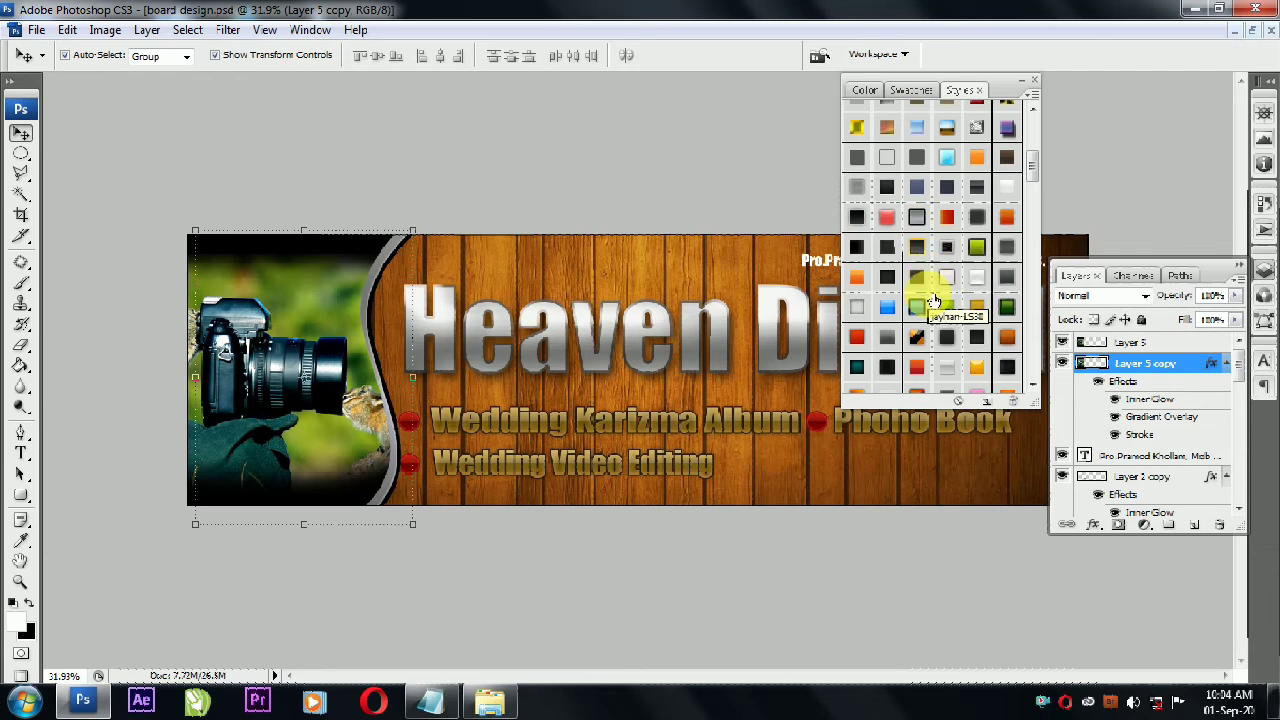
left_click(1022, 80)
left_click(1239, 266)
left_click(1149, 375)
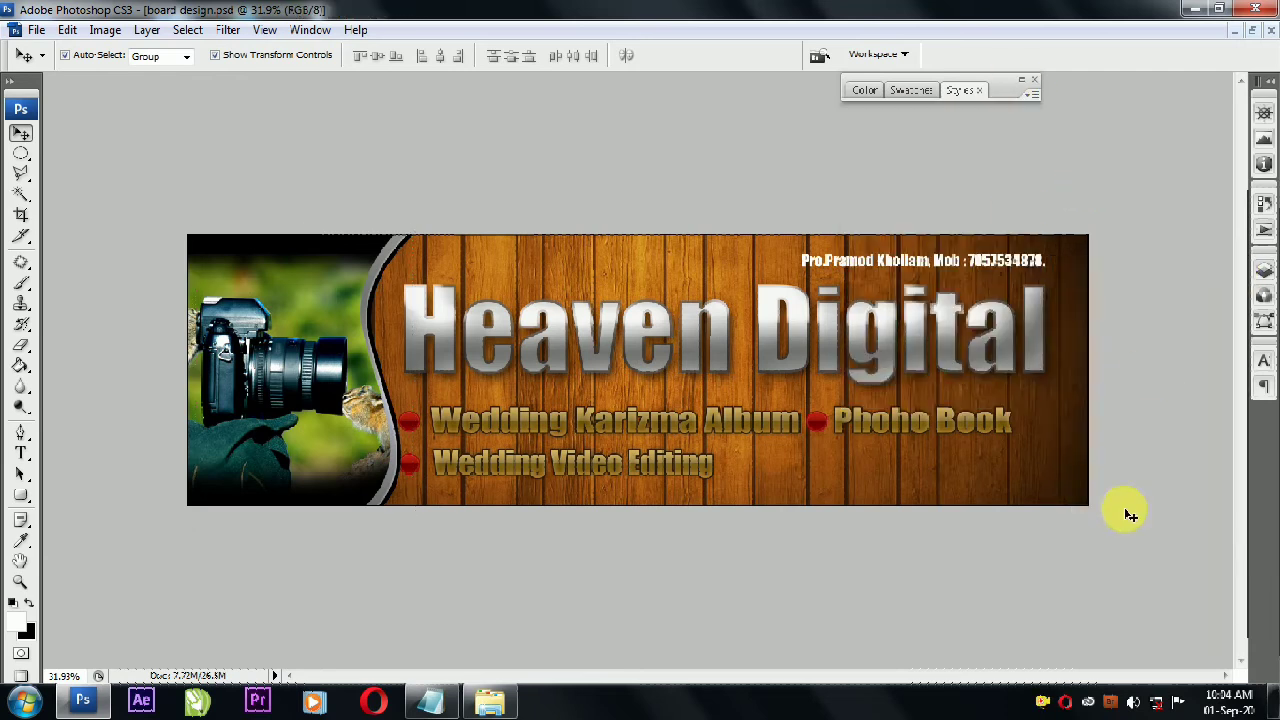
left_click_drag(412, 465, 779, 428)
left_click(692, 412)
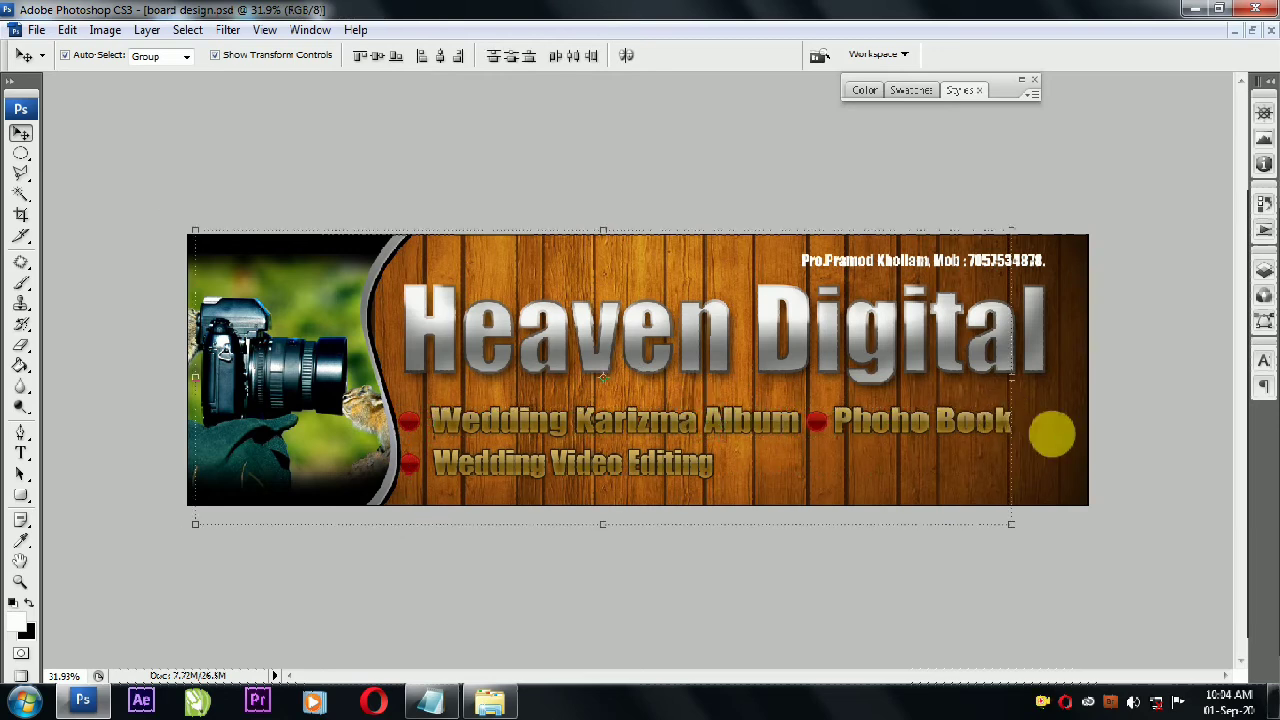
left_click(412, 541)
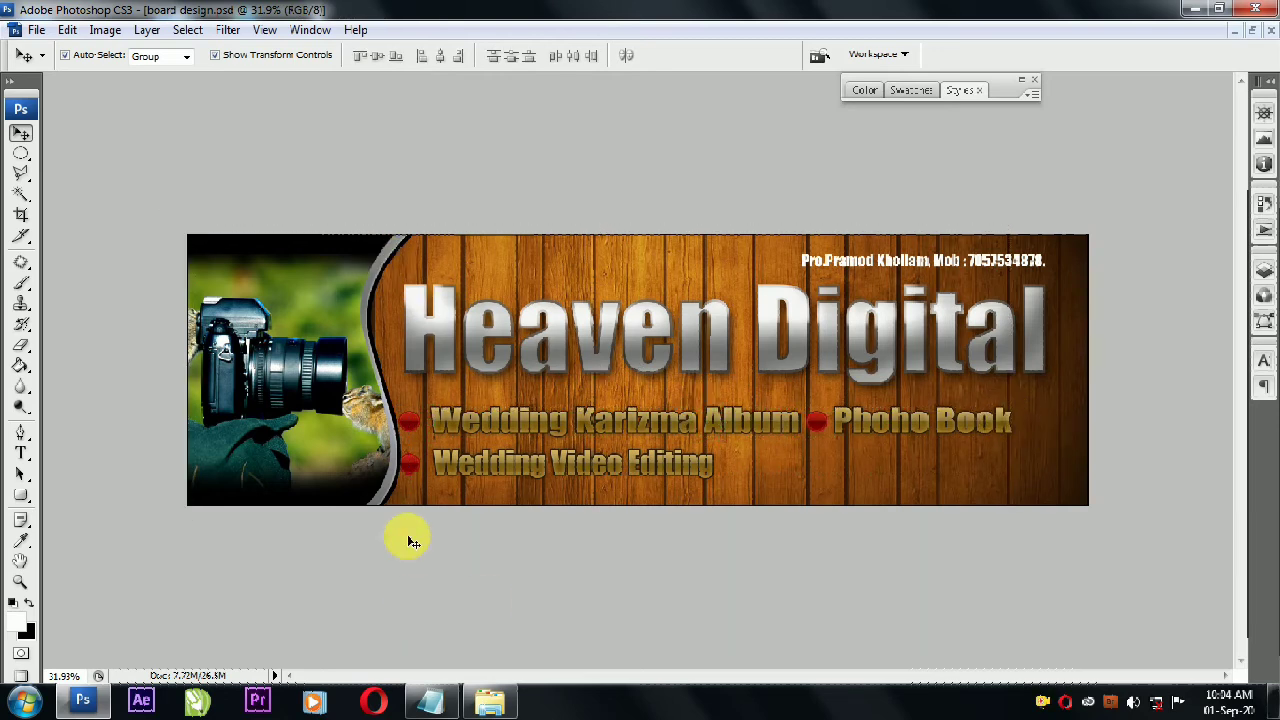
Step: Select the service text lines and their red bullets together and shift them slightly right and down
right_click(444, 420)
left_click(480, 433)
right_click(467, 464)
left_click(486, 474, "shift")
right_click(816, 425)
left_click(838, 439, "shift")
left_click_drag(823, 427, 832, 428)
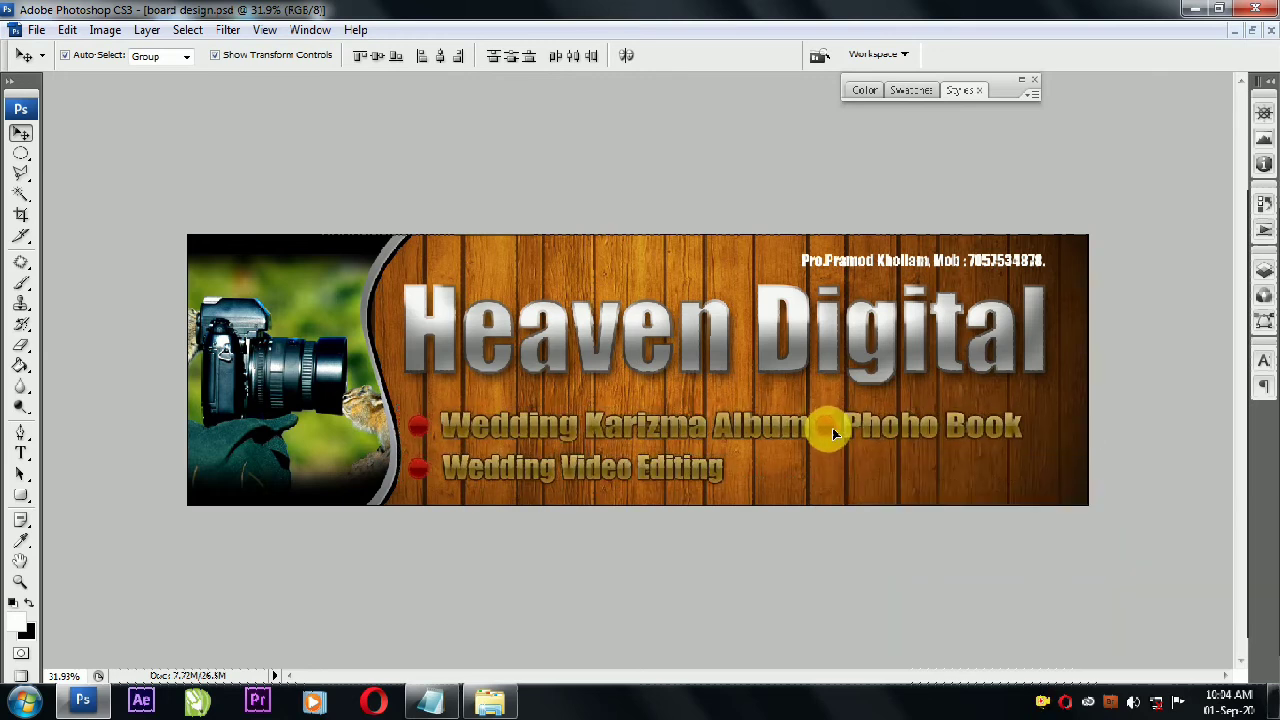
Step: Show the rulers and narrow the Heaven Digital title from its left side against a vertical guide at the bullets' left edge
key("ctrl+r")
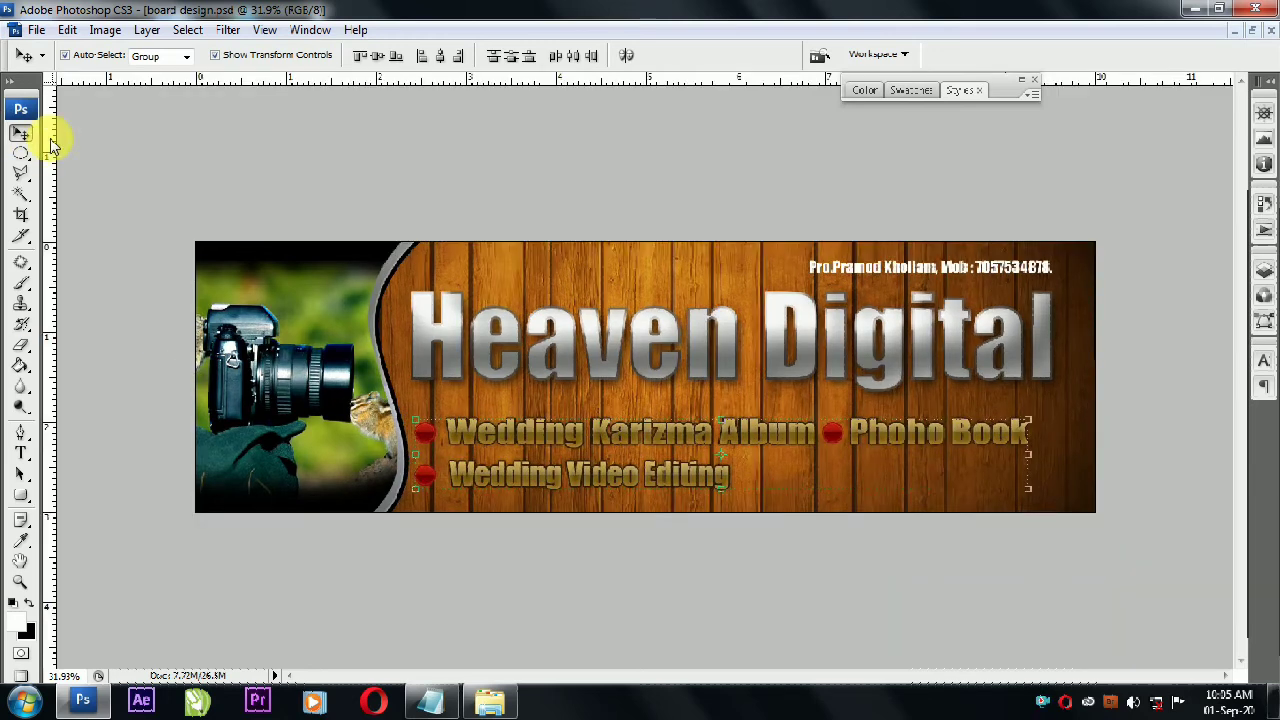
left_click(423, 340)
key("ctrl+t")
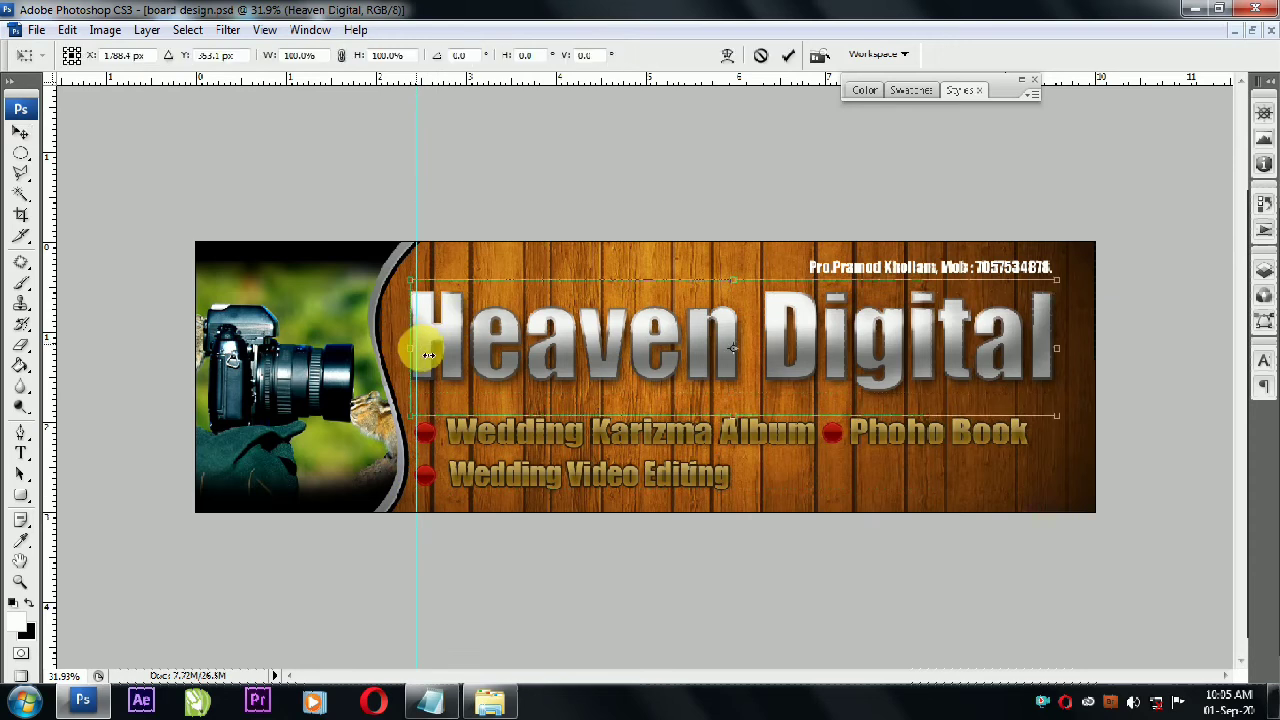
left_click_drag(430, 357, 437, 357)
key("Return")
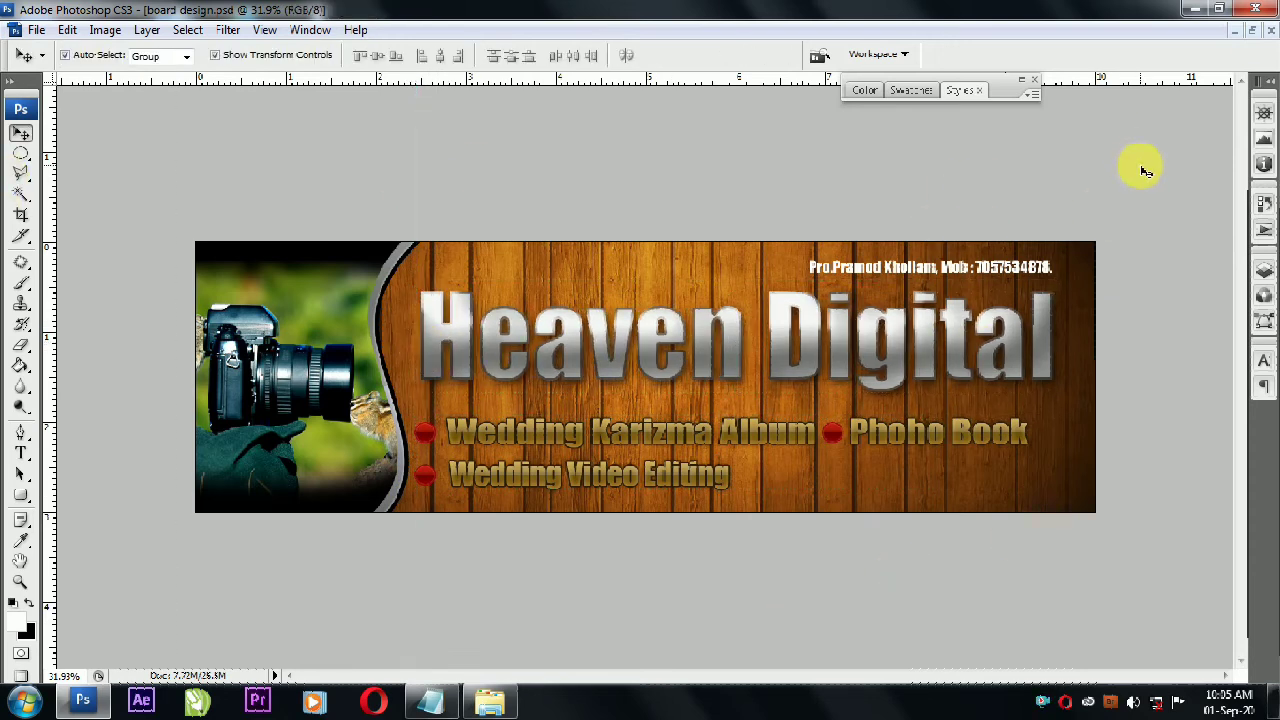
Step: Try several preset layer styles, including a sky-blue and a blue-and-gold one, on the two service text lines
left_click(789, 430)
left_click(860, 272)
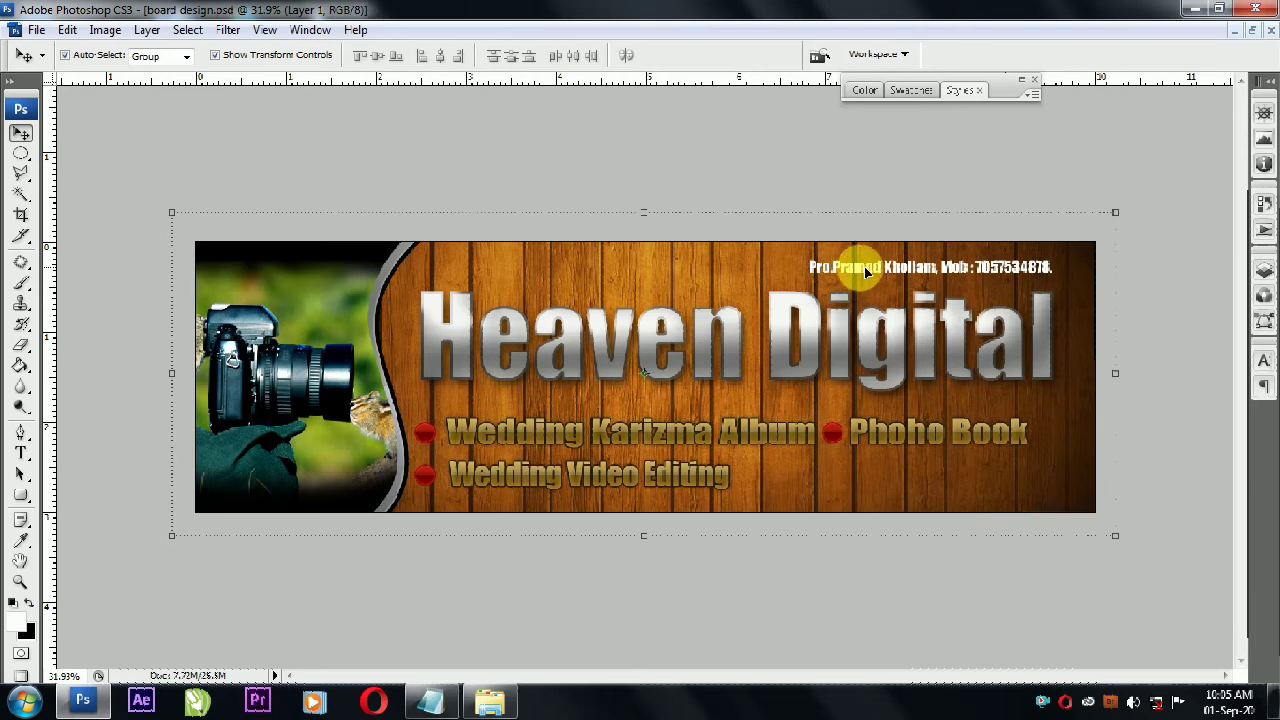
left_click(904, 263)
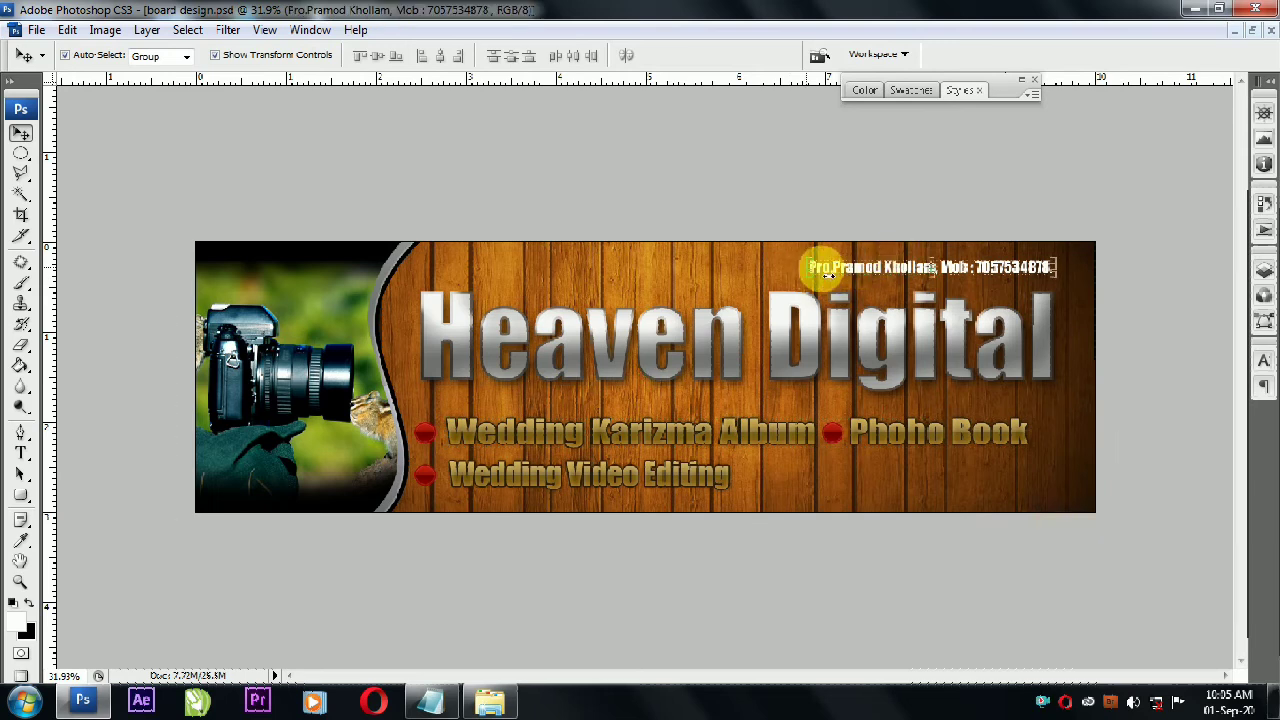
left_click(740, 430)
left_click(698, 474)
left_click(960, 90)
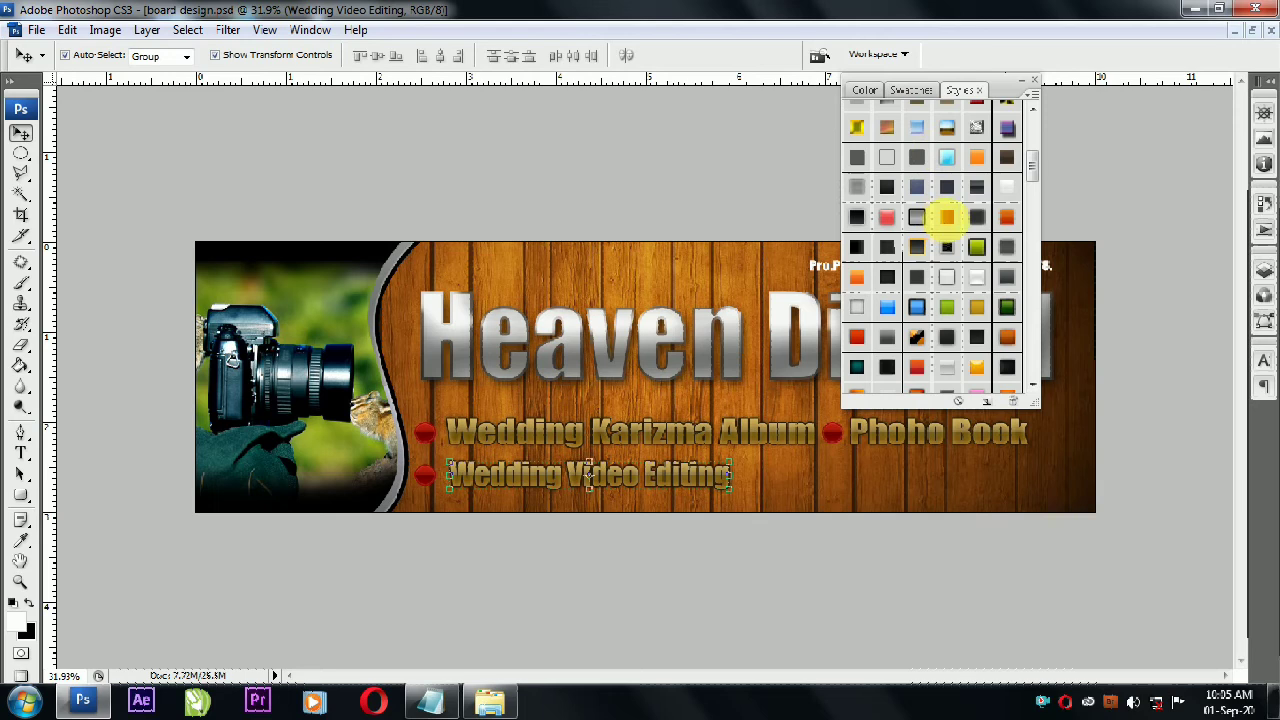
left_click(947, 218)
left_click(956, 284)
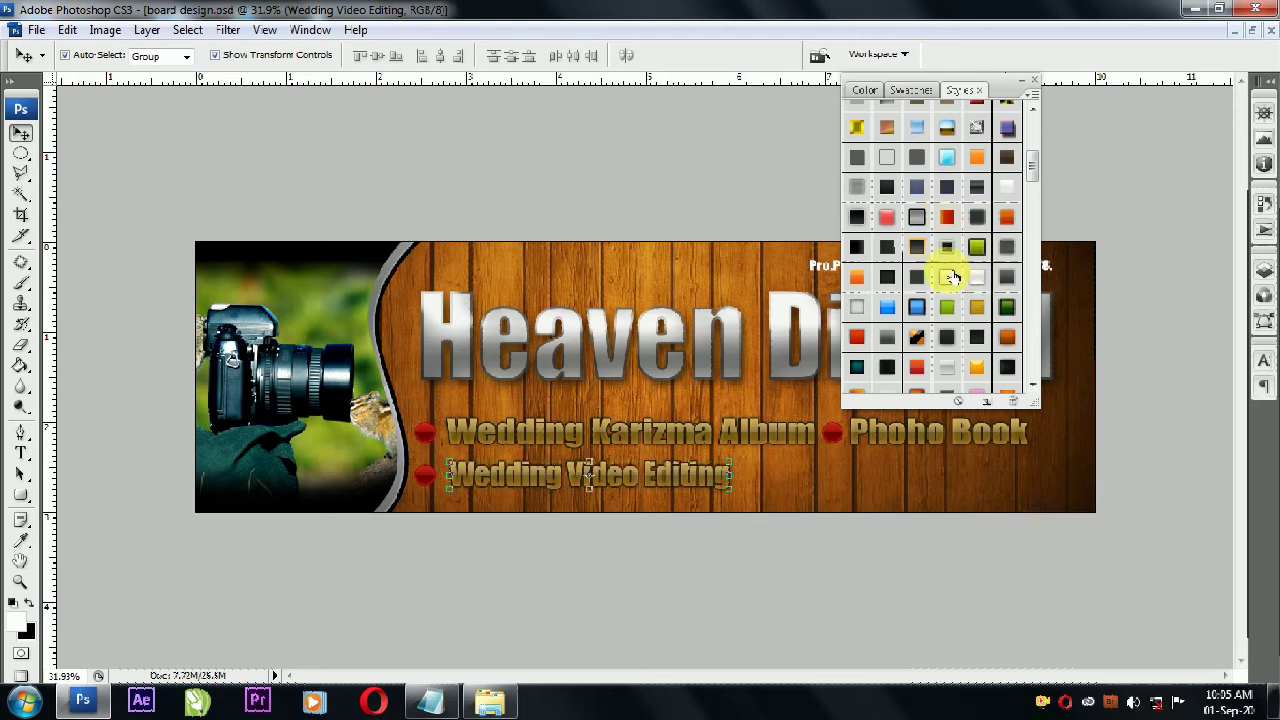
left_click(947, 128)
left_click(793, 437)
left_click(948, 130)
left_click(952, 158)
left_click(703, 570)
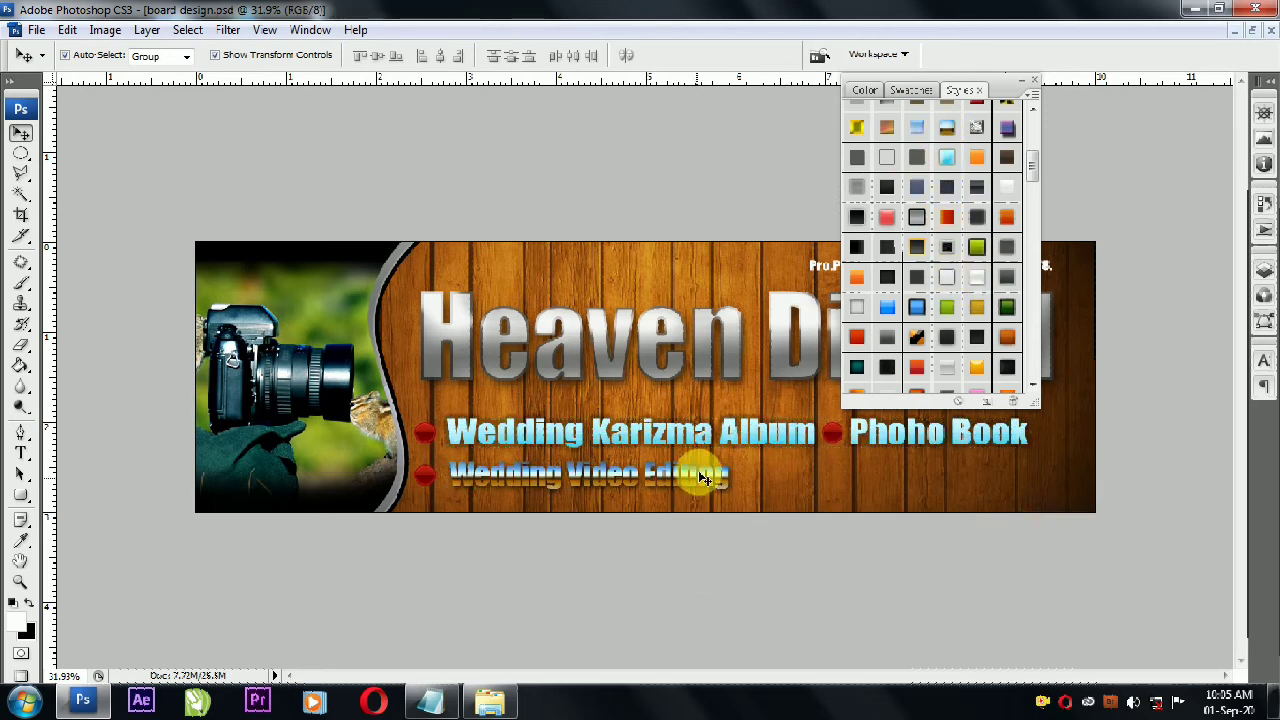
Step: Apply the same light silver preset layer style to both service text lines
left_click(943, 366)
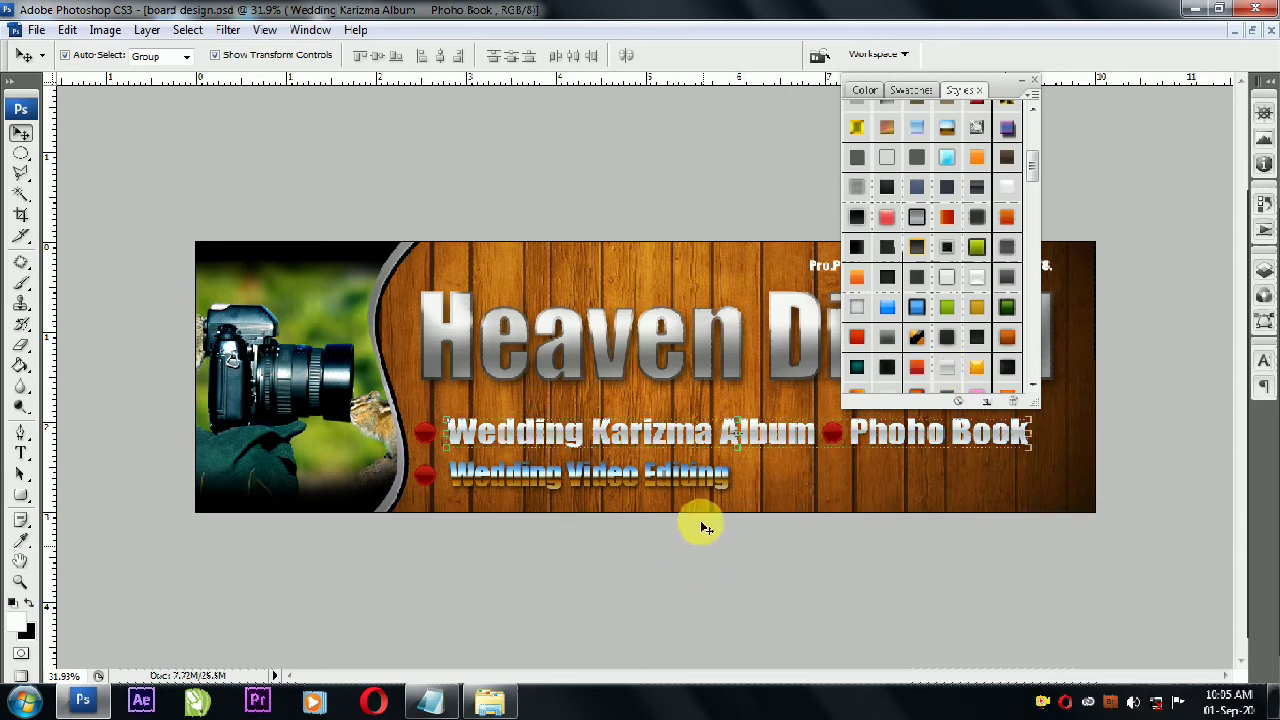
left_click(716, 483)
left_click(948, 370)
left_click(885, 565)
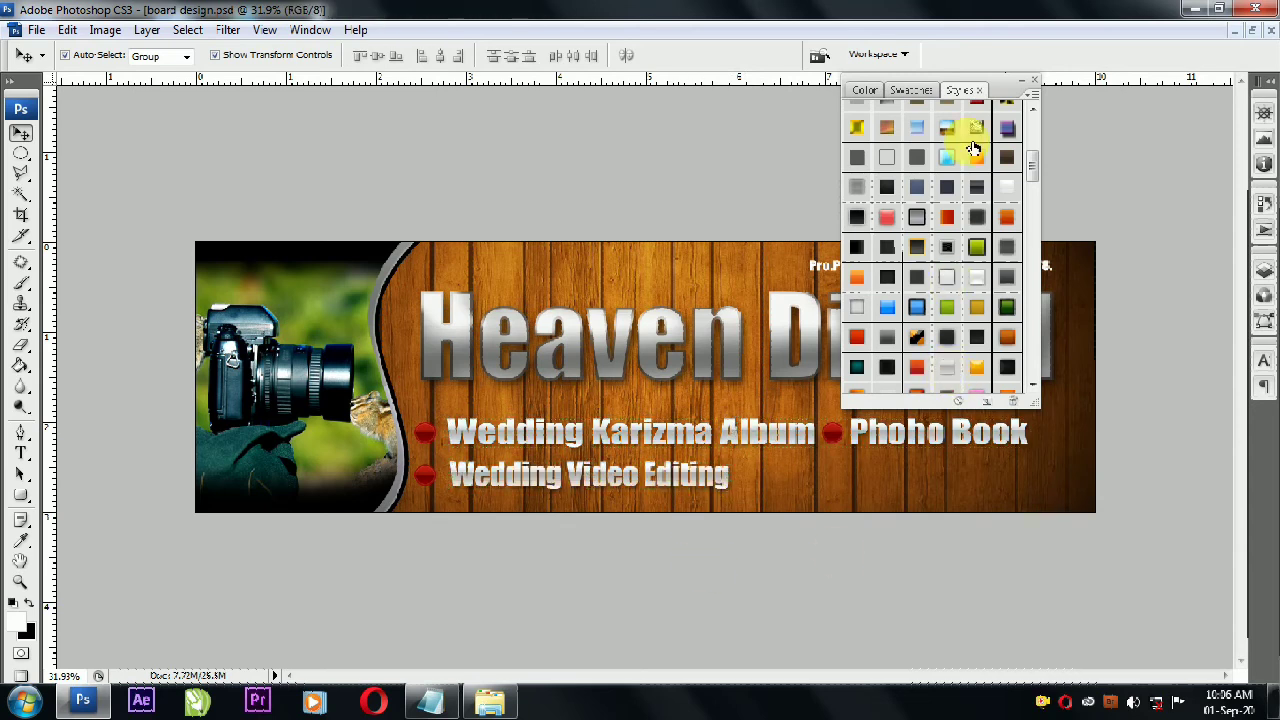
left_click(1022, 81)
Step: Set the area surrounding the canvas to black
left_click(411, 260)
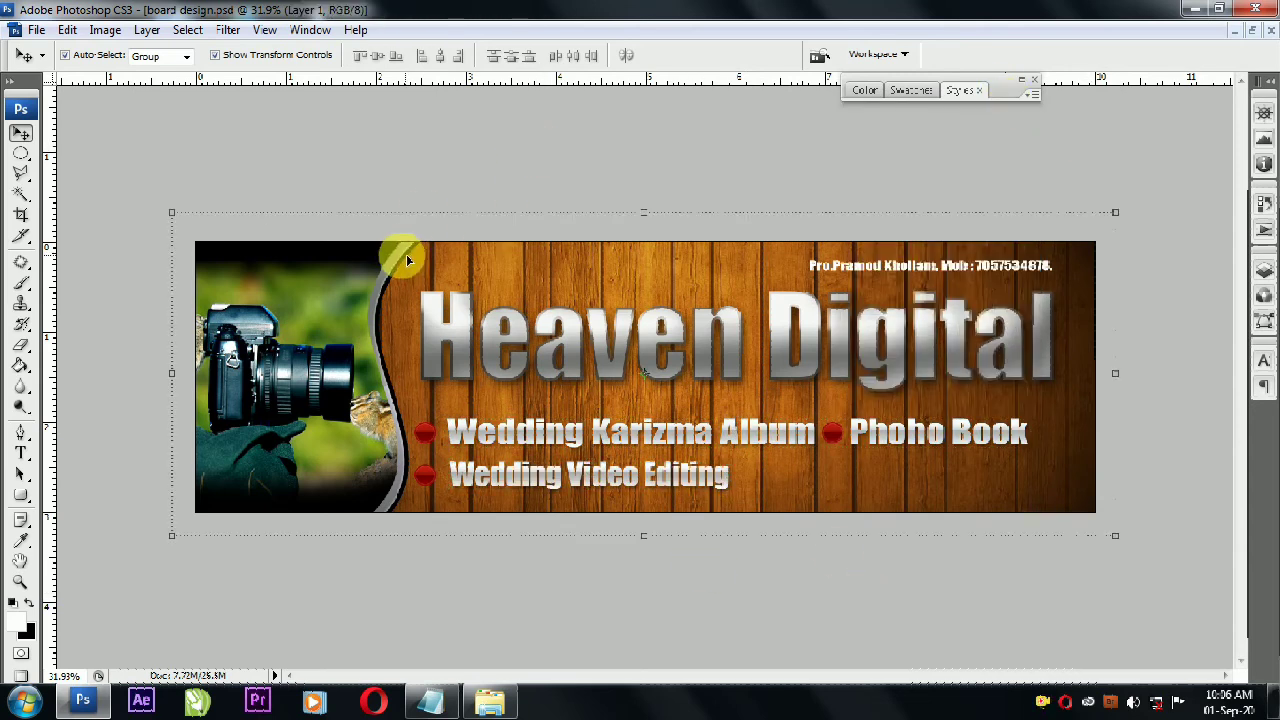
right_click(486, 127)
left_click(520, 158)
right_click(476, 146)
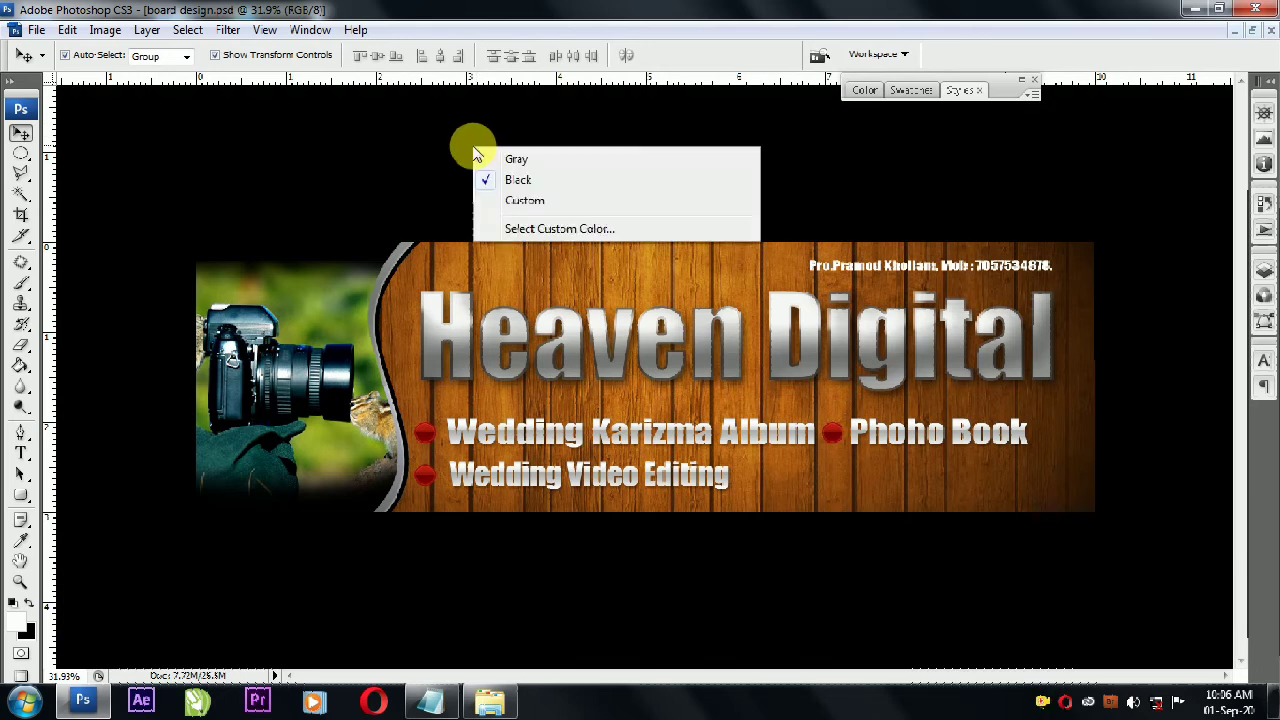
left_click(792, 208)
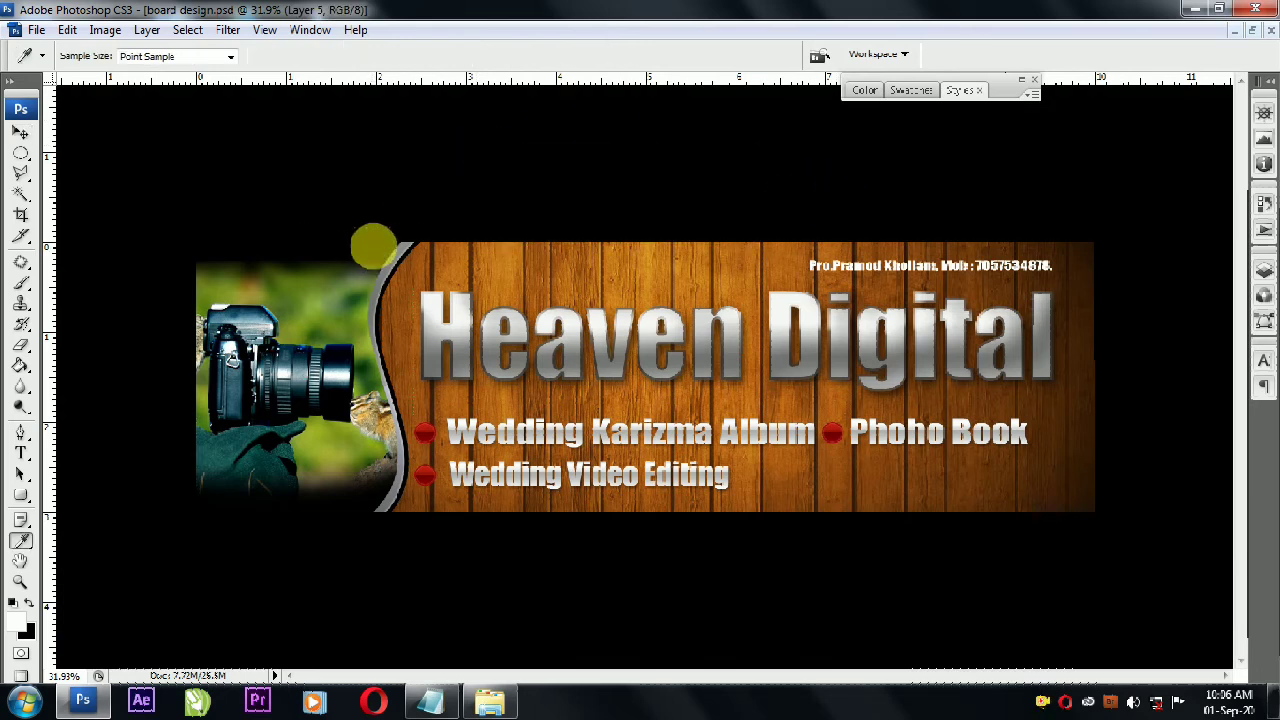
Step: Try lightening the camera photo layer with the Hue/Saturation adjustment
key("ctrl+u")
left_click_drag(612, 371, 585, 376)
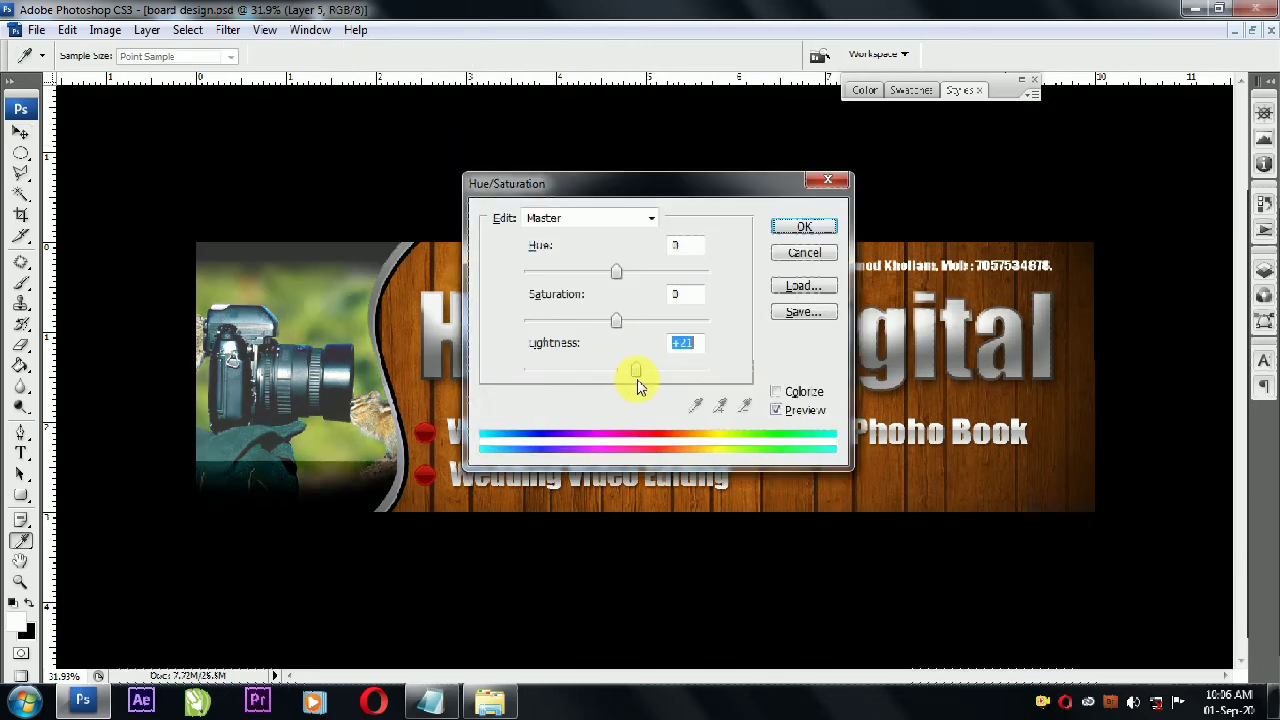
left_click(790, 252)
Step: Set the area surrounding the canvas back to gray
key("v")
right_click(600, 174)
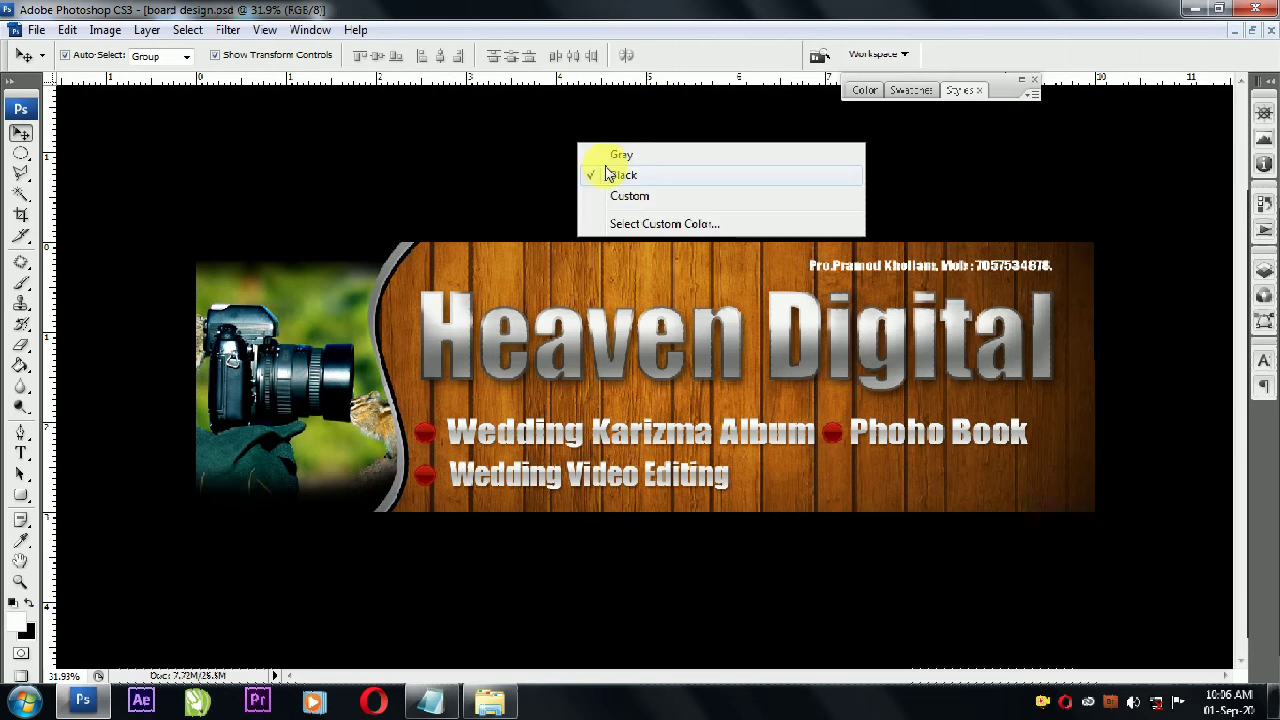
left_click(619, 158)
scroll(364, 360, "up", 1)
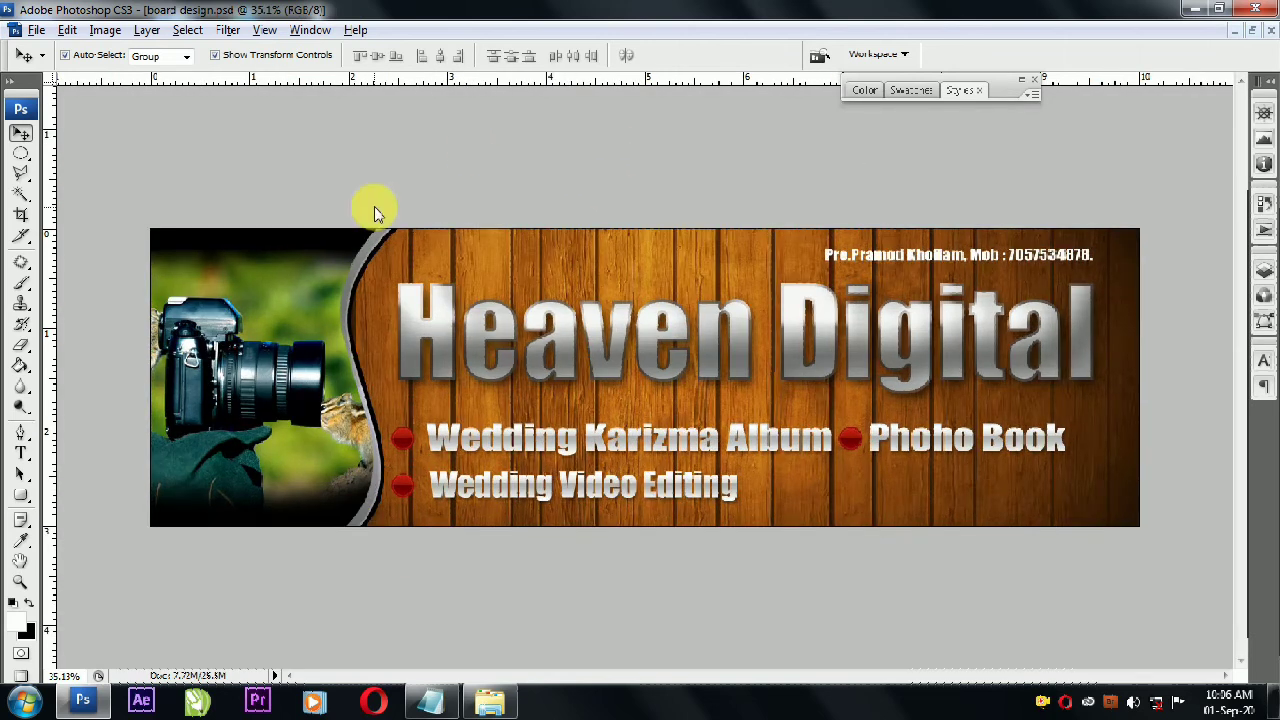
Step: Open the transparent grass image with daisies and butterflies from the file folder as a separate document
left_click(489, 700)
left_click_drag(920, 178, 276, 597)
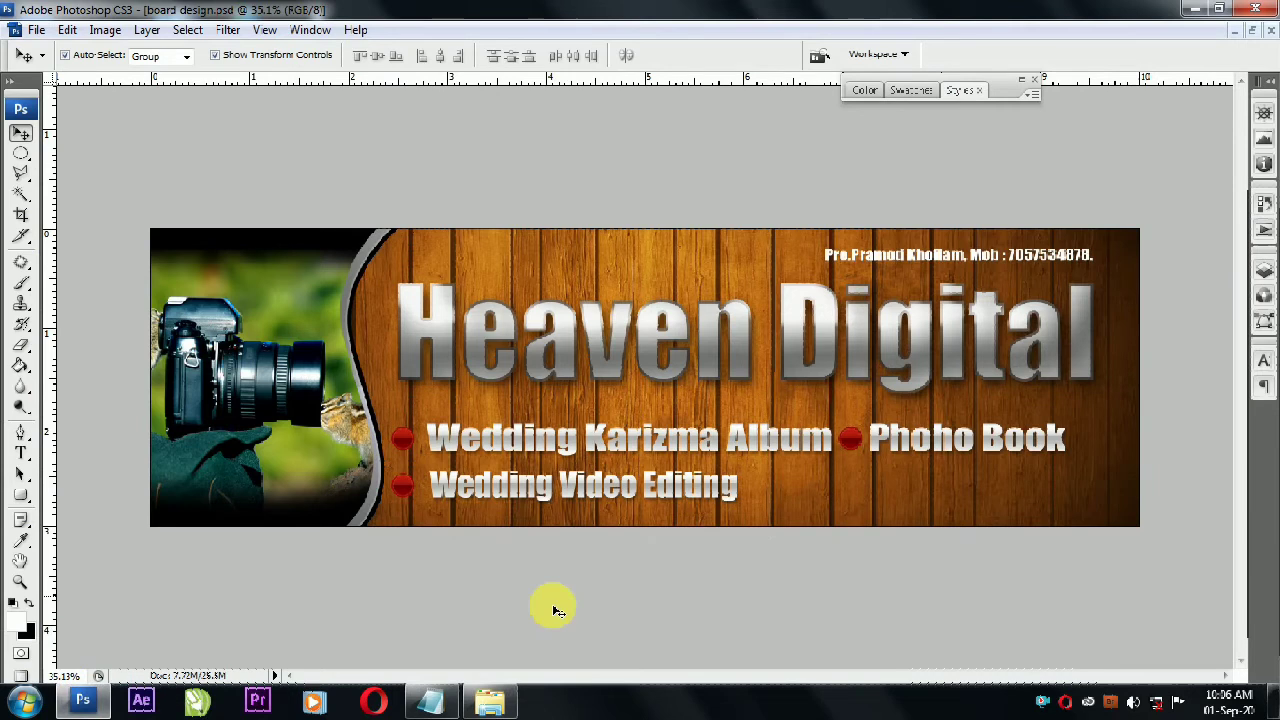
left_click_drag(819, 550, 817, 548)
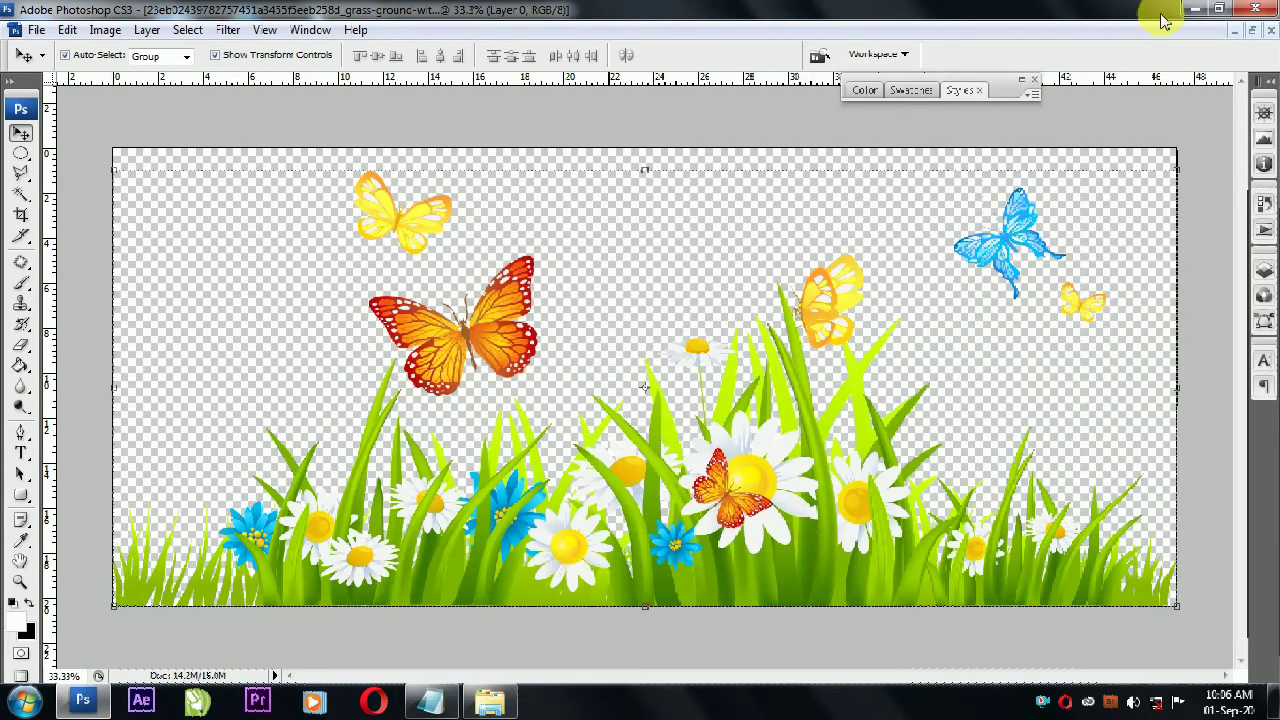
Step: Copy the grass and butterflies artwork into the board design document as a new layer
left_click(1255, 32)
left_click_drag(952, 352, 1020, 436)
left_click_drag(806, 594, 700, 307)
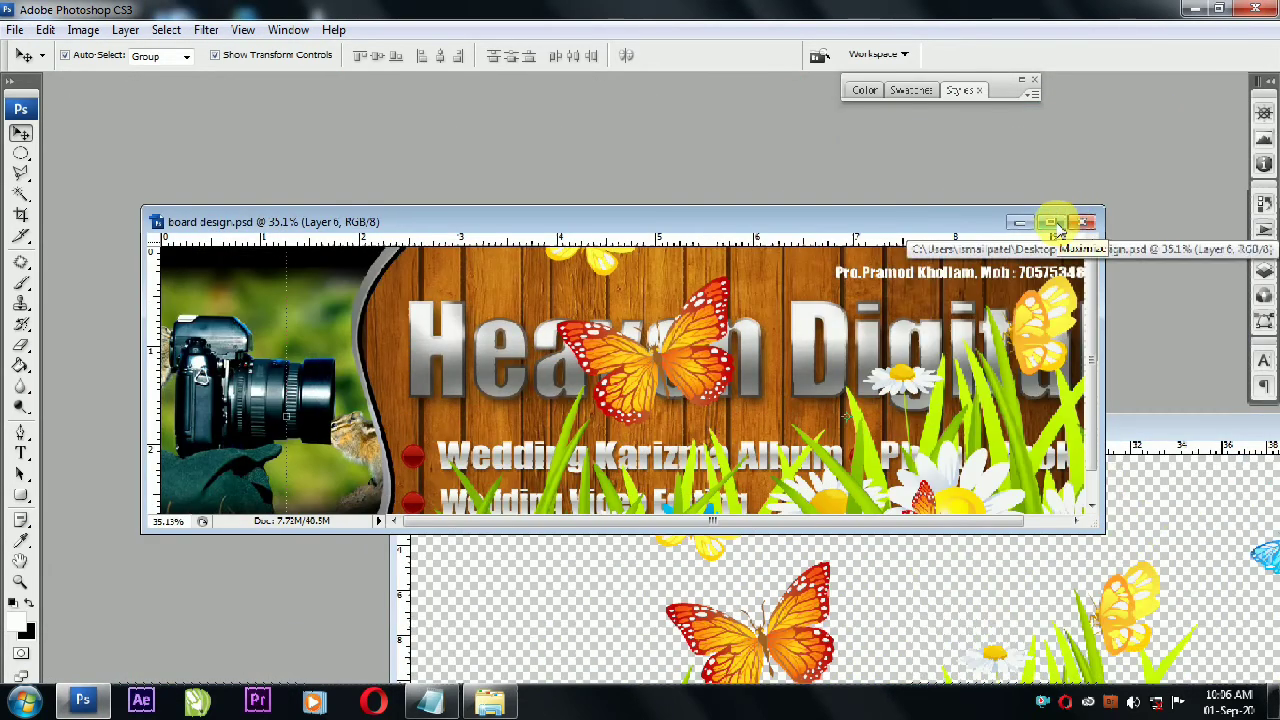
left_click(1058, 226)
Step: Scale the grass and butterflies artwork down and place it in the banner's lower-right corner
key("ctrl+t")
left_click_drag(558, 325, 605, 338)
key("Return")
left_click_drag(808, 468, 983, 506)
key("ctrl+t")
left_click_drag(785, 345, 843, 369)
key("Return")
mouse_move(927, 490)
left_mouse_down()
mouse_move(996, 507)
mouse_move(920, 510)
mouse_move(934, 511)
left_mouse_up()
left_click(803, 211)
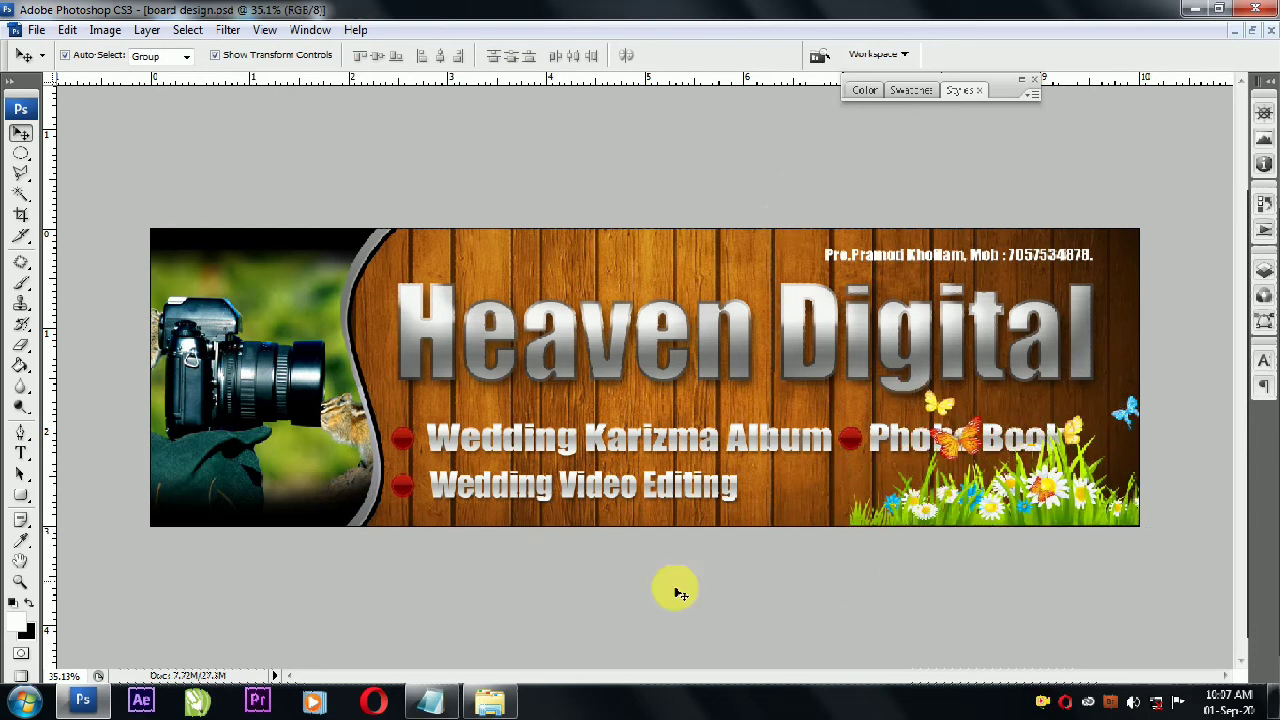
Step: Select both service text lines with their red bullets and scale them down together to clear the grass and butterflies
left_click(396, 482)
right_click(441, 447, "shift")
left_click(463, 458, "shift")
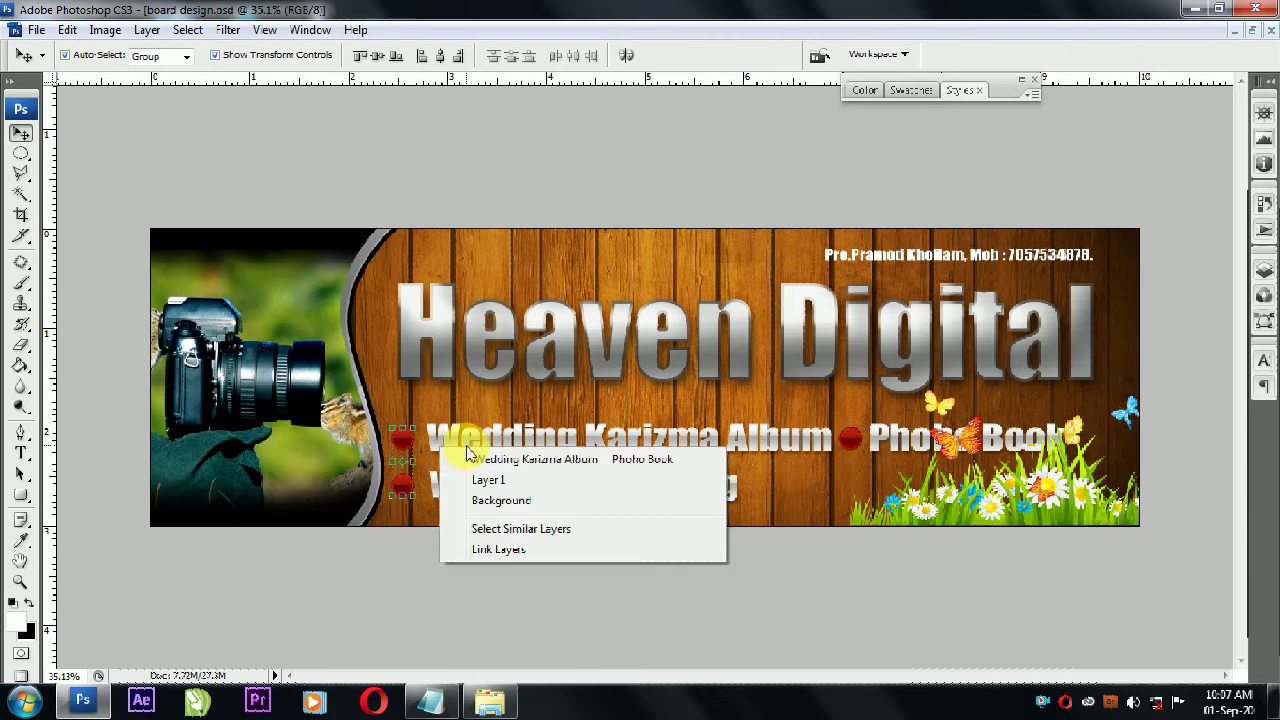
right_click(463, 488, "shift")
left_click(474, 499, "shift")
right_click(854, 438, "shift")
left_click(882, 448, "shift")
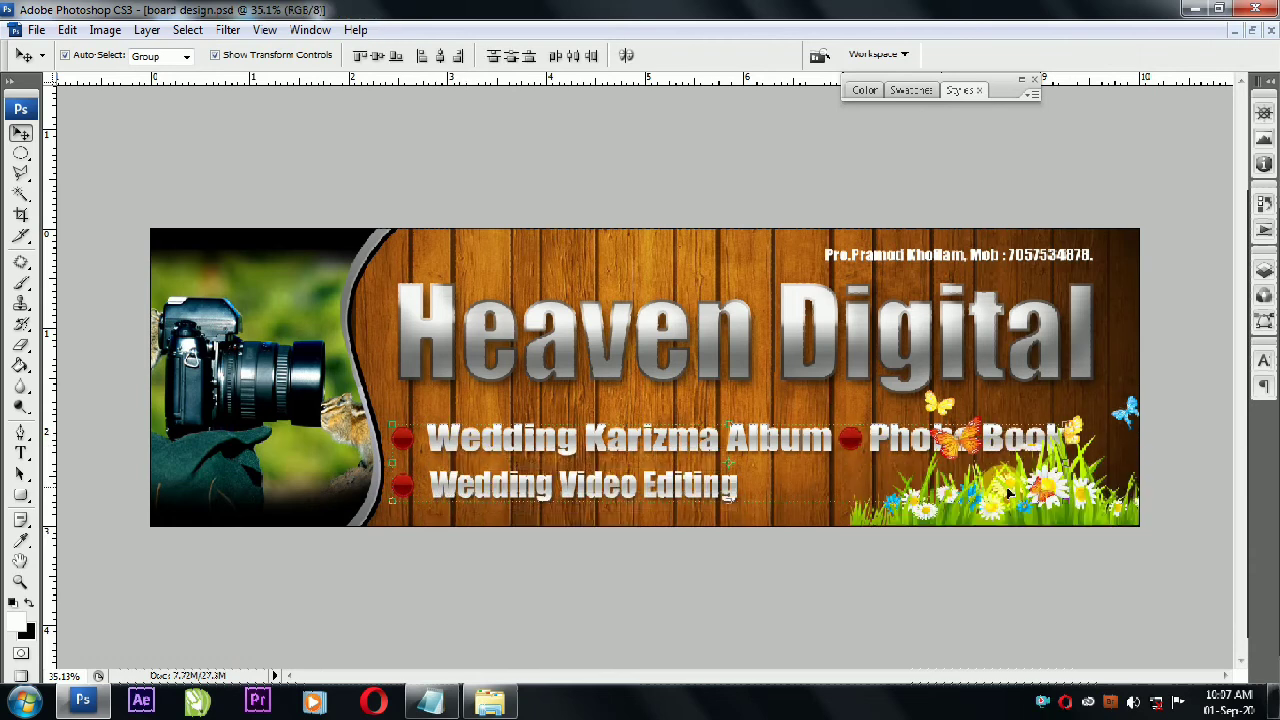
left_click_drag(1044, 510, 917, 506)
double_click(828, 446)
left_click(690, 584)
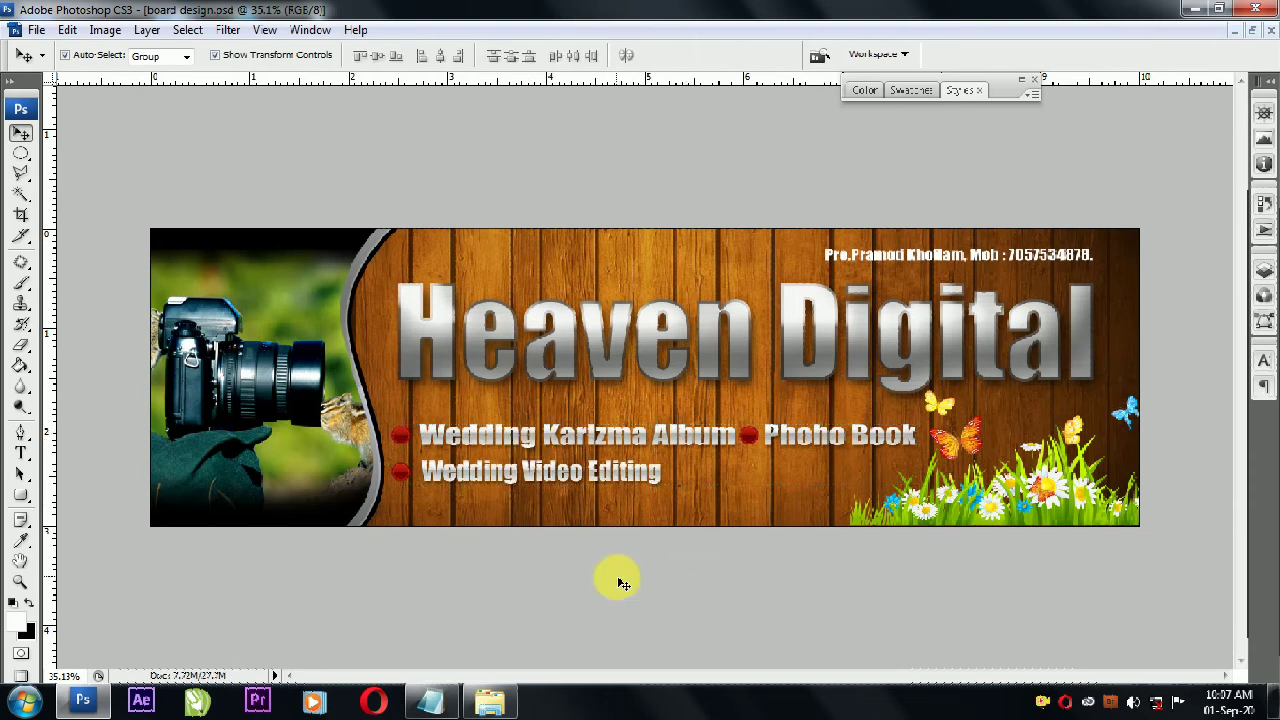
Step: Shift the grass and butterflies artwork slightly right, past the banner's right edge
left_click_drag(971, 510, 1006, 513)
left_click(760, 561)
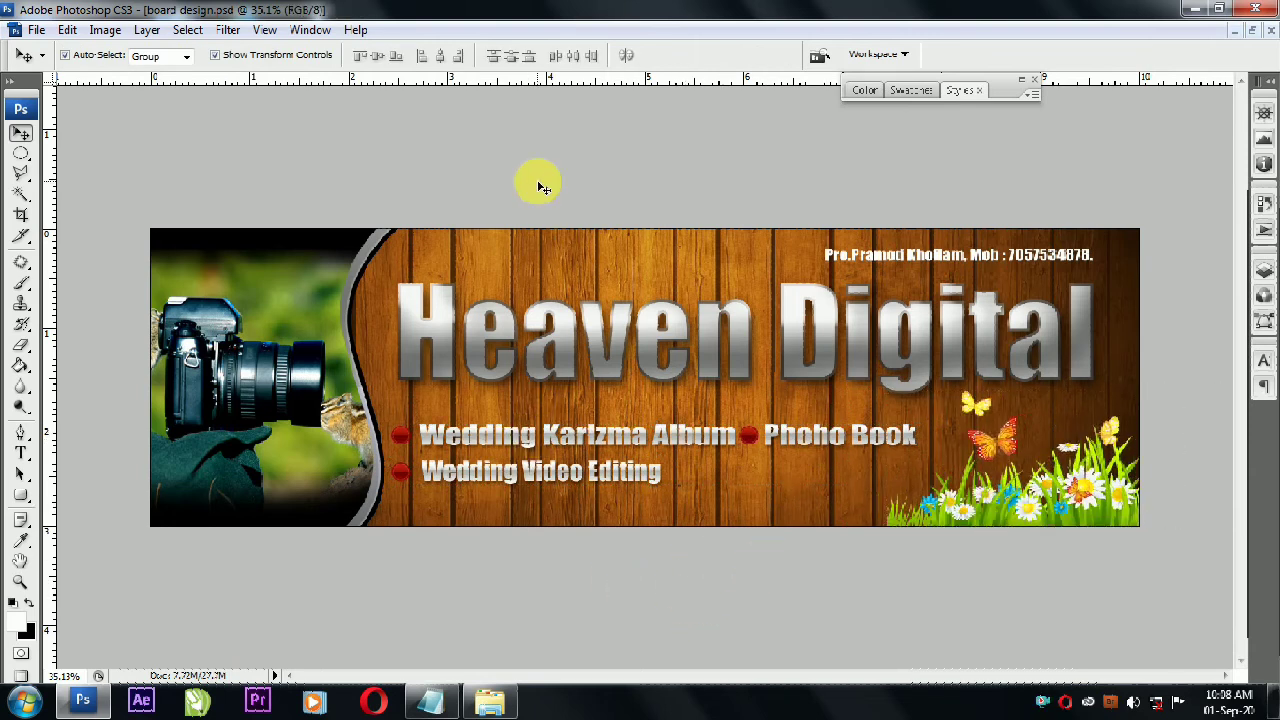
Step: Try several preset layer styles, including a blue and a blue-to-gold one, on the photo layer copy that forms the curved border
left_click(365, 257)
left_click(966, 90)
left_click(952, 157)
left_click(955, 159)
left_click(917, 317)
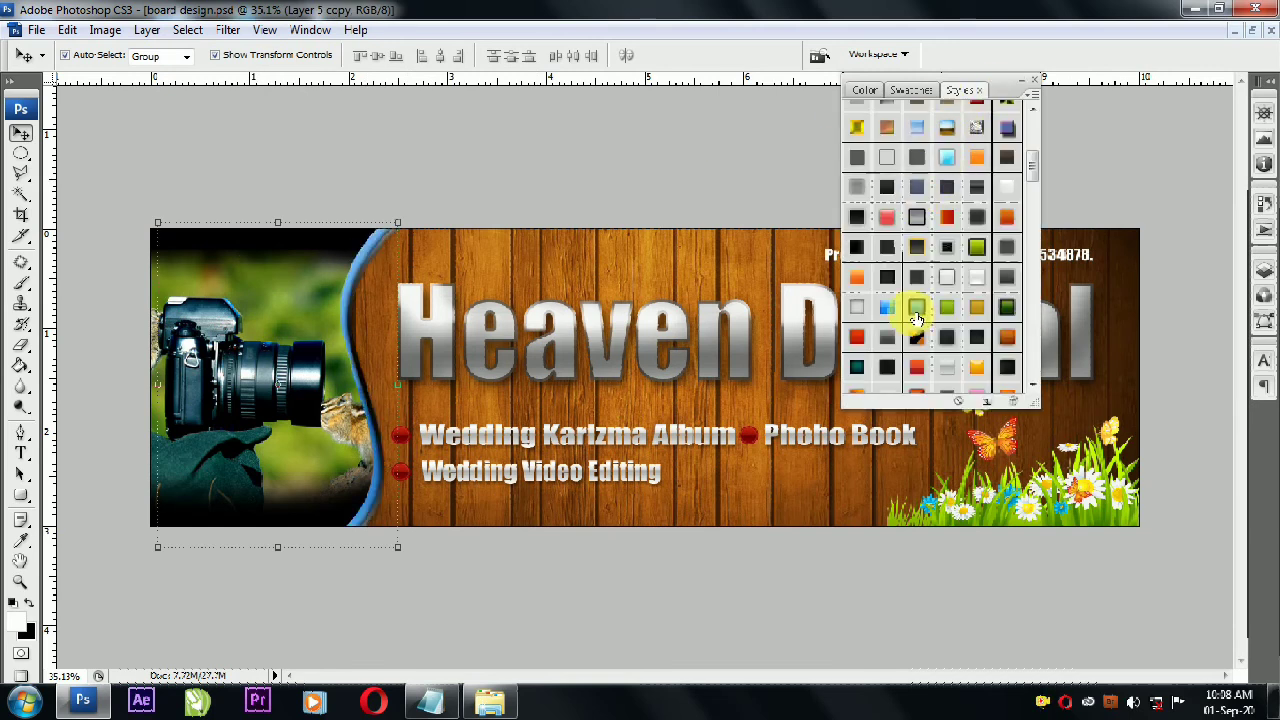
scroll(930, 210, "up", 2)
left_click(946, 196)
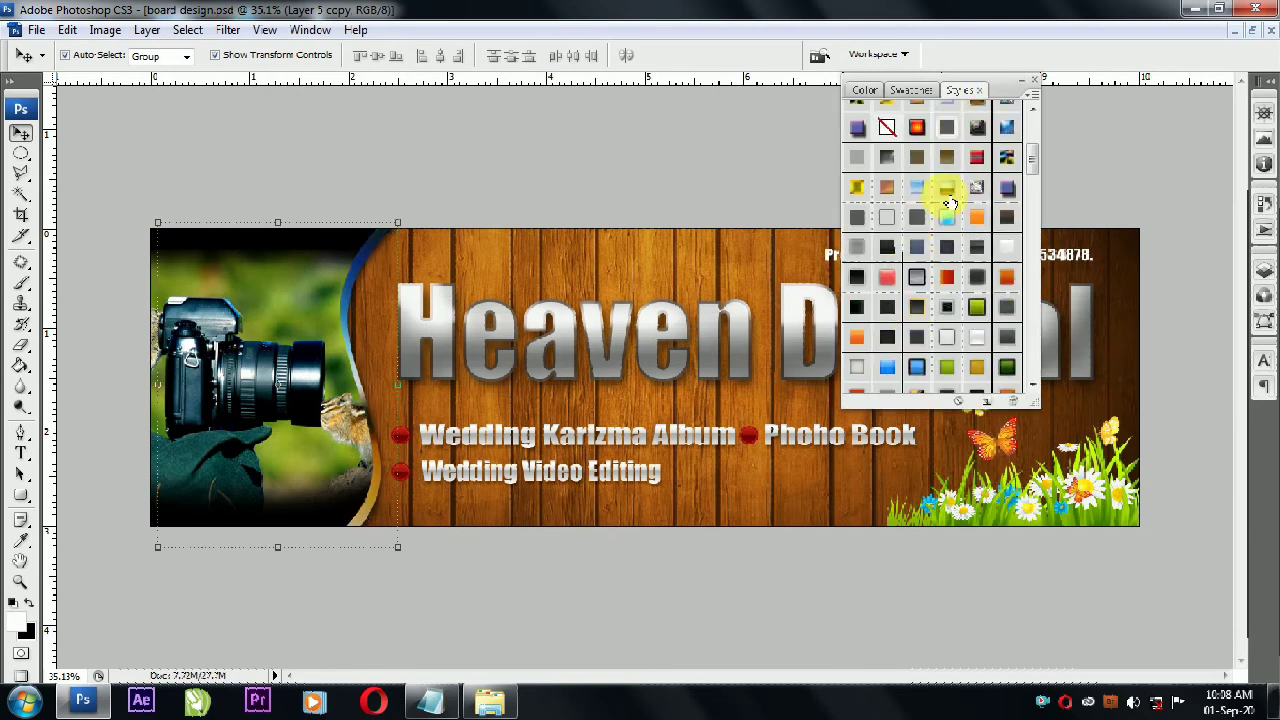
scroll(898, 290, "down", 3)
left_click(877, 281)
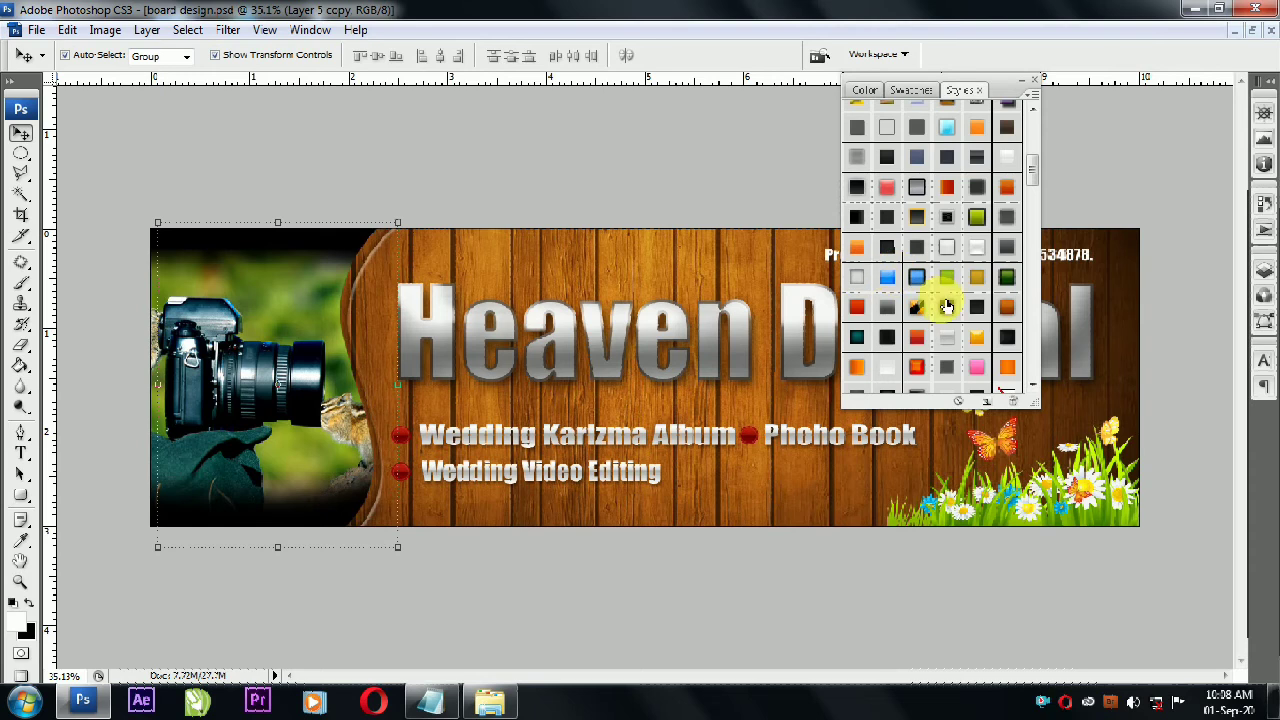
Step: Try more preset layer styles from further down the list, including a pink gradient, on the curved border layer
scroll(943, 300, "down", 2)
left_click_drag(1035, 176, 1038, 282)
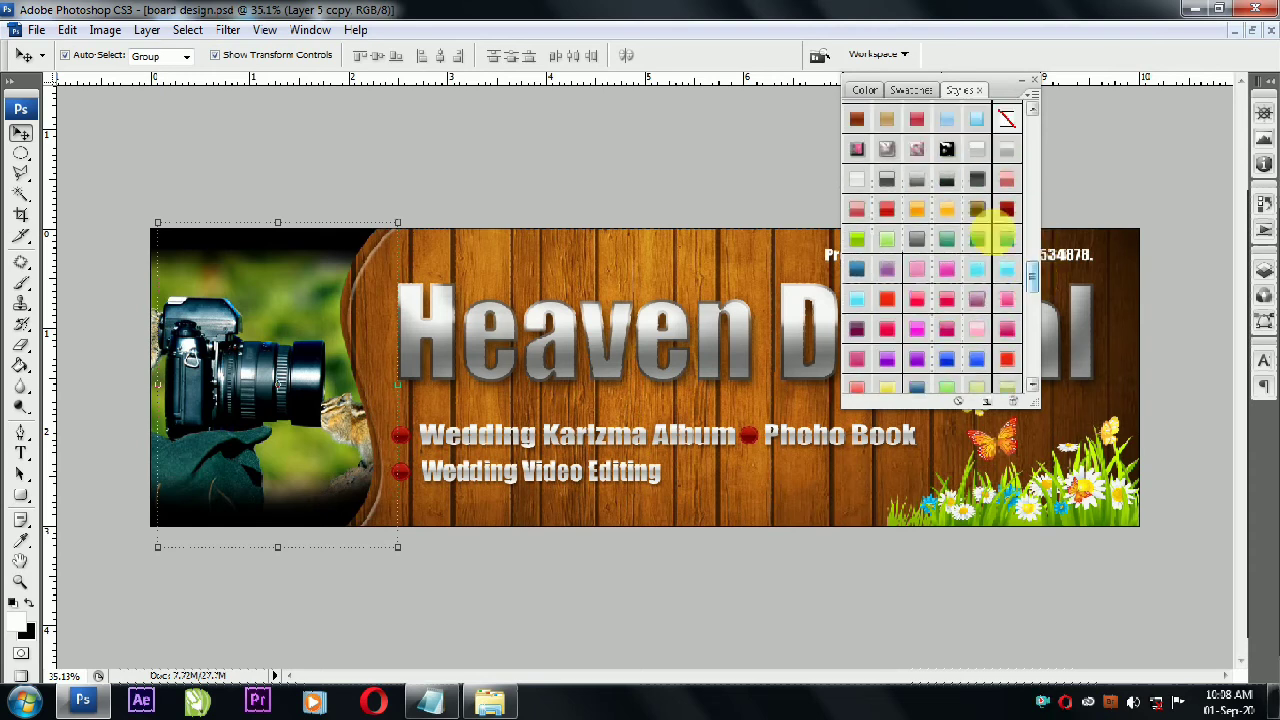
left_click(869, 157)
left_click(946, 149)
left_click(974, 243)
left_click(980, 184)
left_click(919, 271)
Step: Apply a light silver preset layer style to the photo layer copy that forms the curved border
scroll(928, 317, "down", 1)
scroll(926, 314, "down", 3)
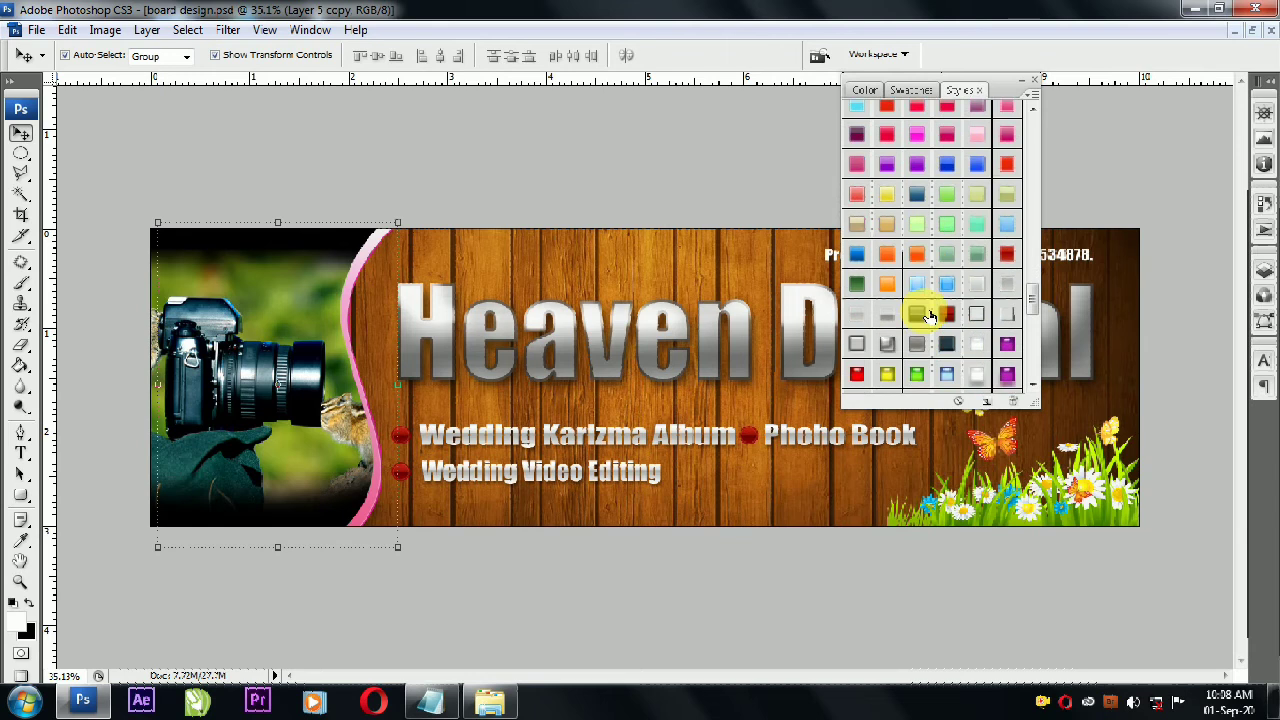
left_click(919, 304)
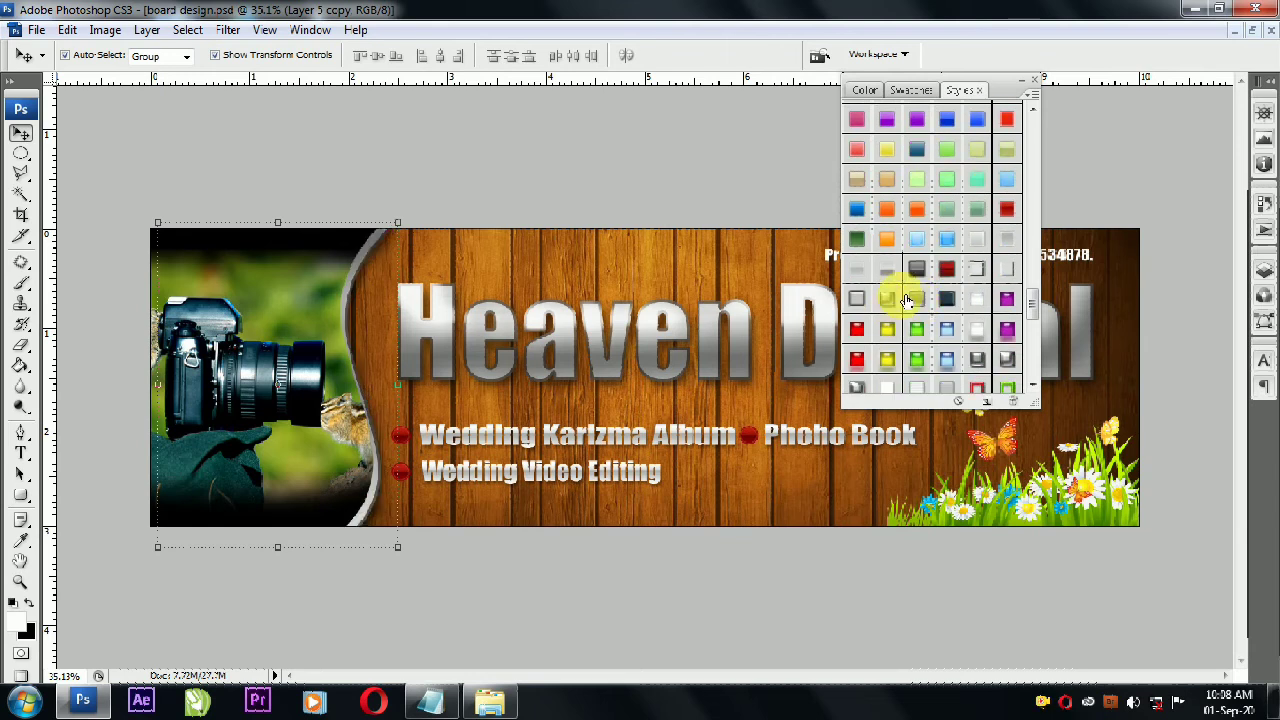
left_click(1021, 79)
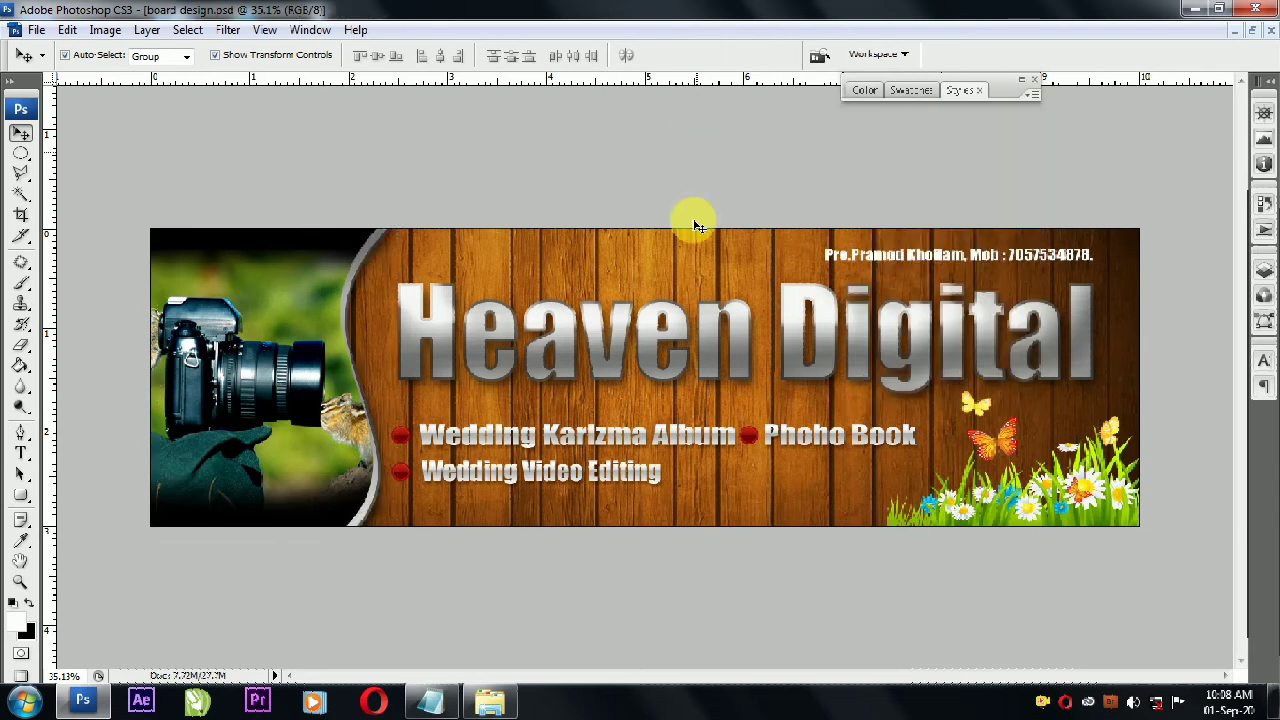
Step: Try several silver, grey and white preset layer styles on the contact line above the title
left_click(890, 256)
left_click_drag(945, 90, 531, 149)
left_click(510, 332)
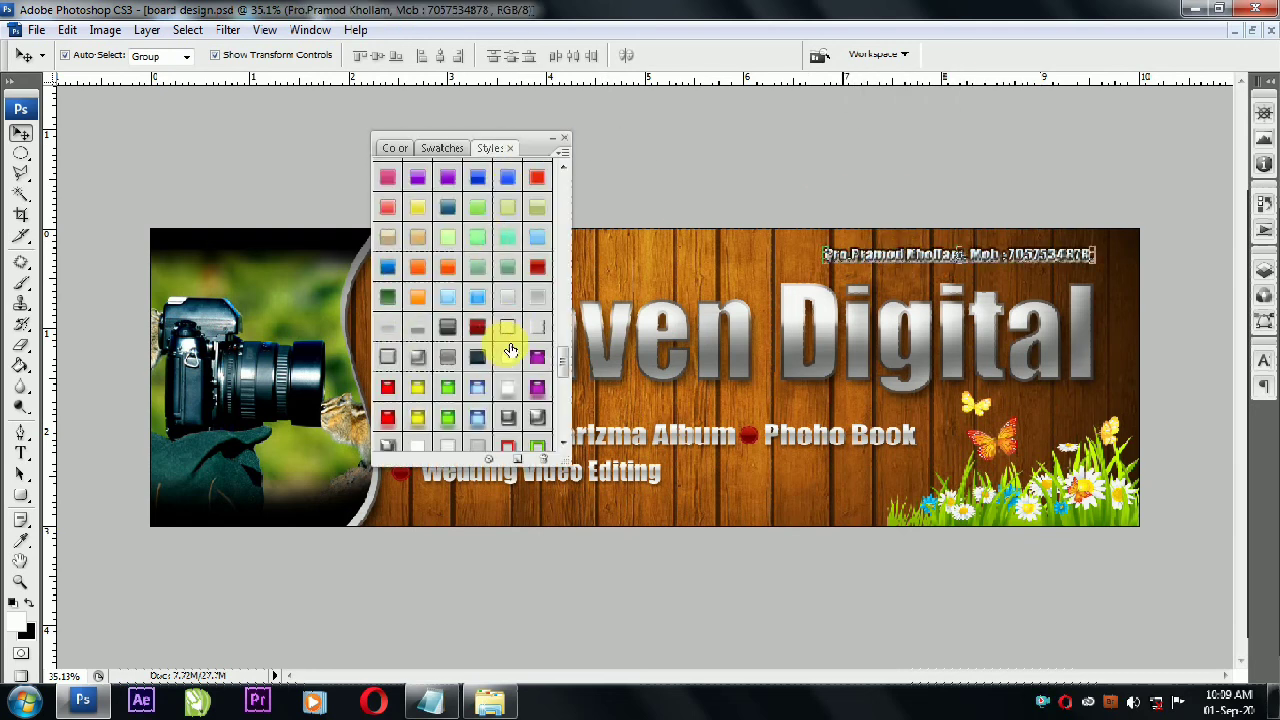
left_click(390, 449)
left_click(420, 443)
left_click(456, 441)
scroll(448, 325, "down", 7)
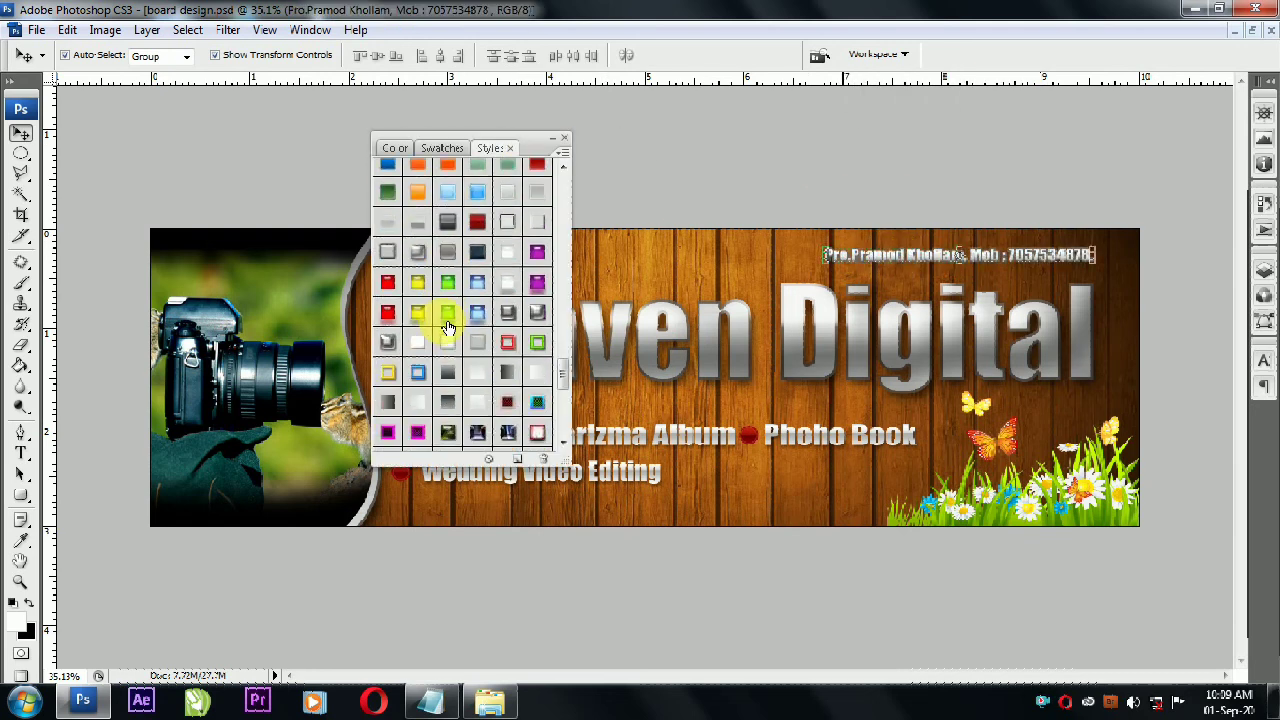
left_click(419, 340)
scroll(440, 395, "down", 6)
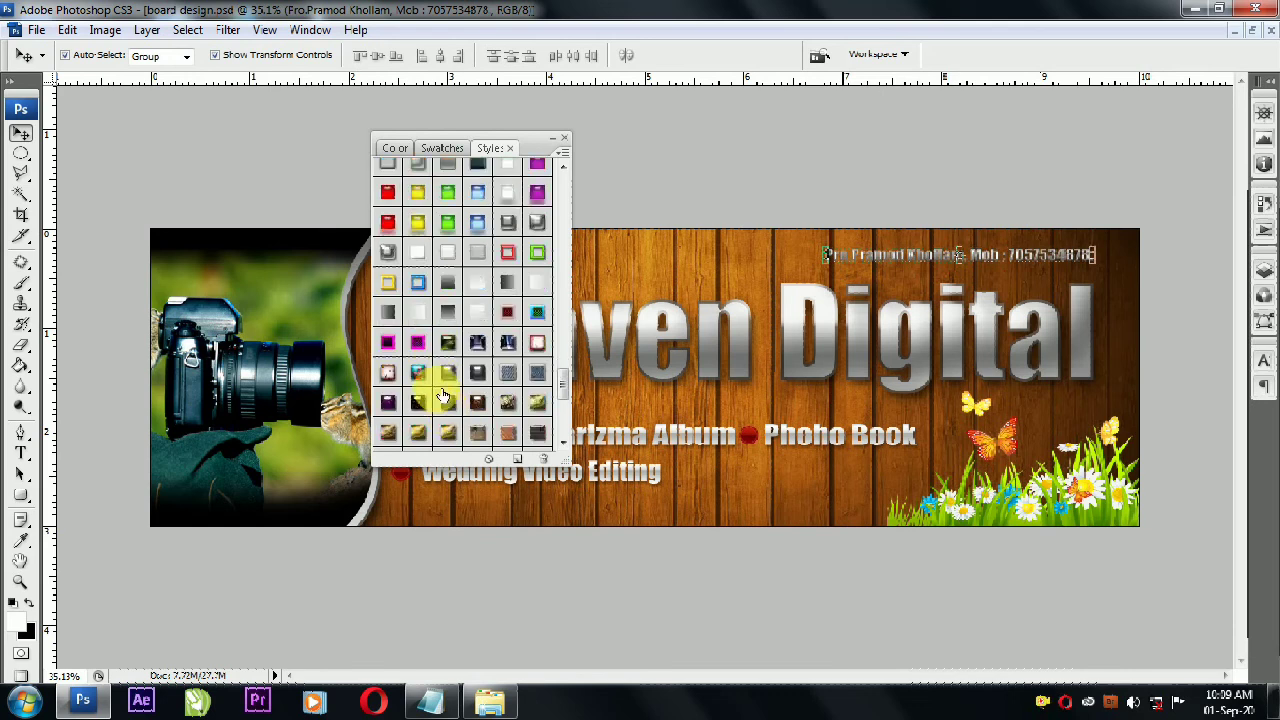
Step: Apply a tan gradient preset layer style to the contact line above the title
scroll(436, 389, "up", 10)
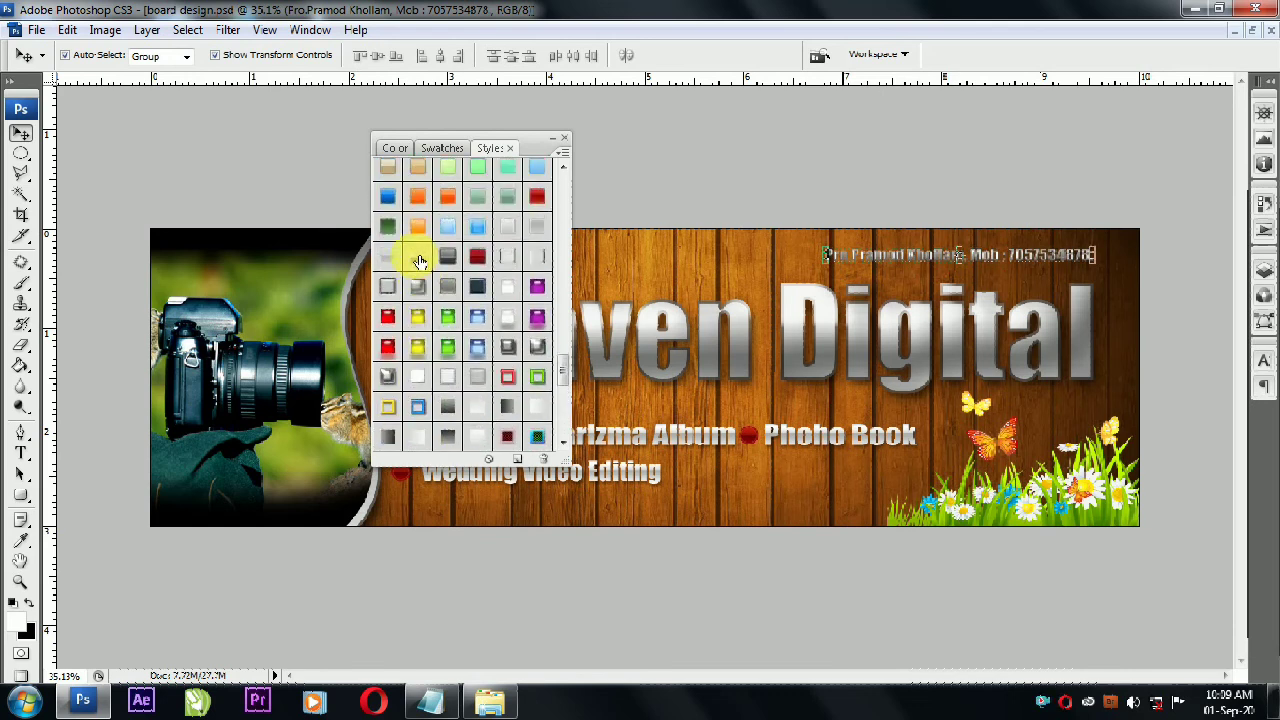
scroll(414, 266, "up", 1)
left_click(394, 370)
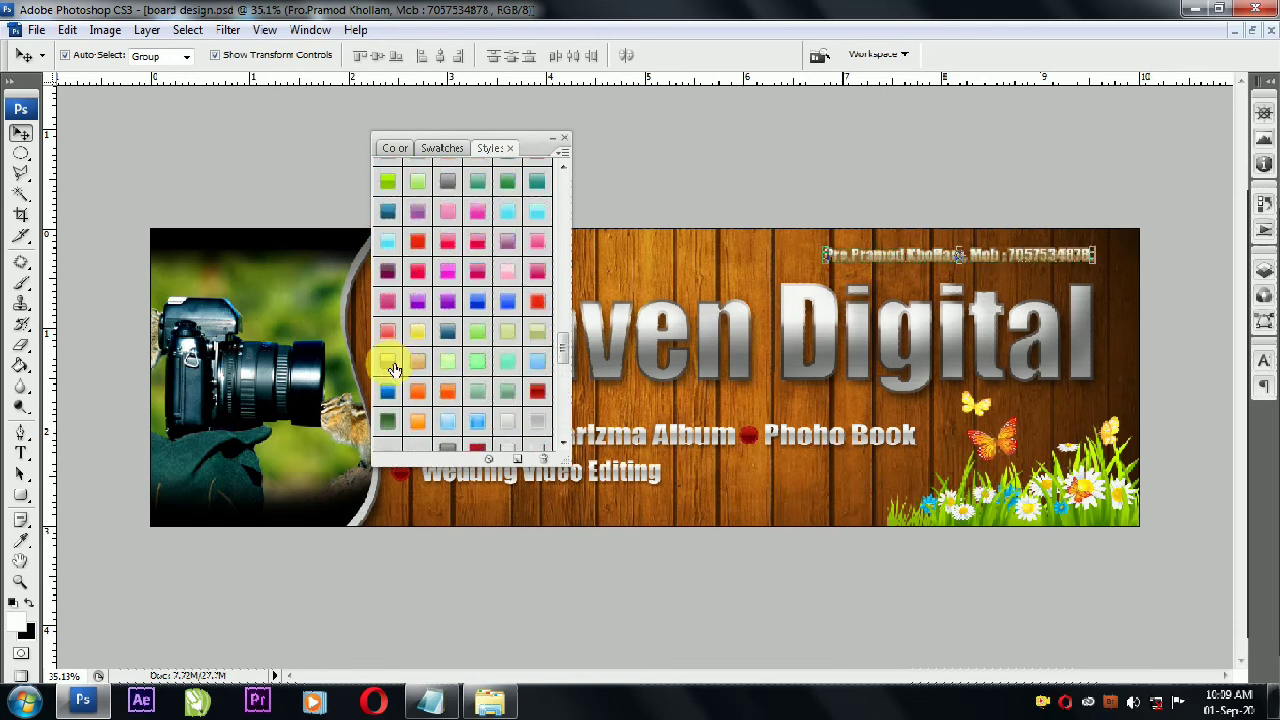
double_click(539, 142)
left_click(821, 138)
left_click_drag(539, 143, 1041, 121)
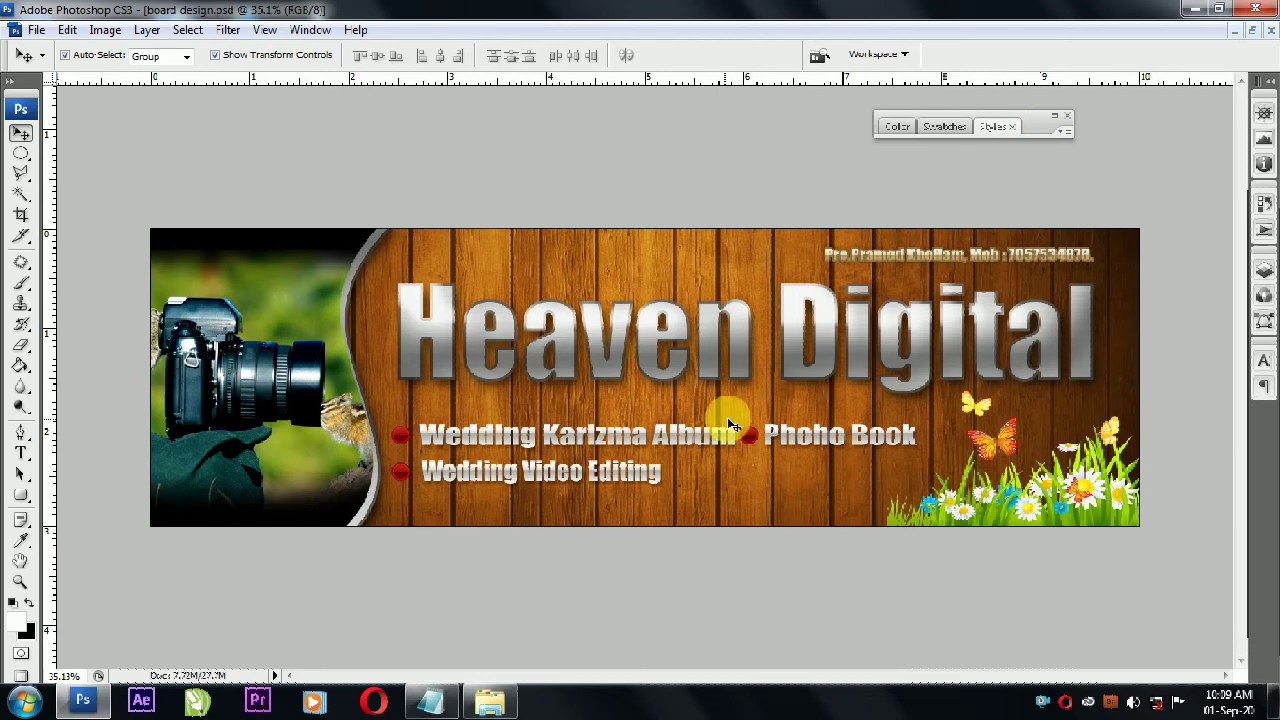
Step: Apply the same tan gradient preset style to the Wedding Video Editing and Wedding Karizma Album text lines
left_click(632, 446)
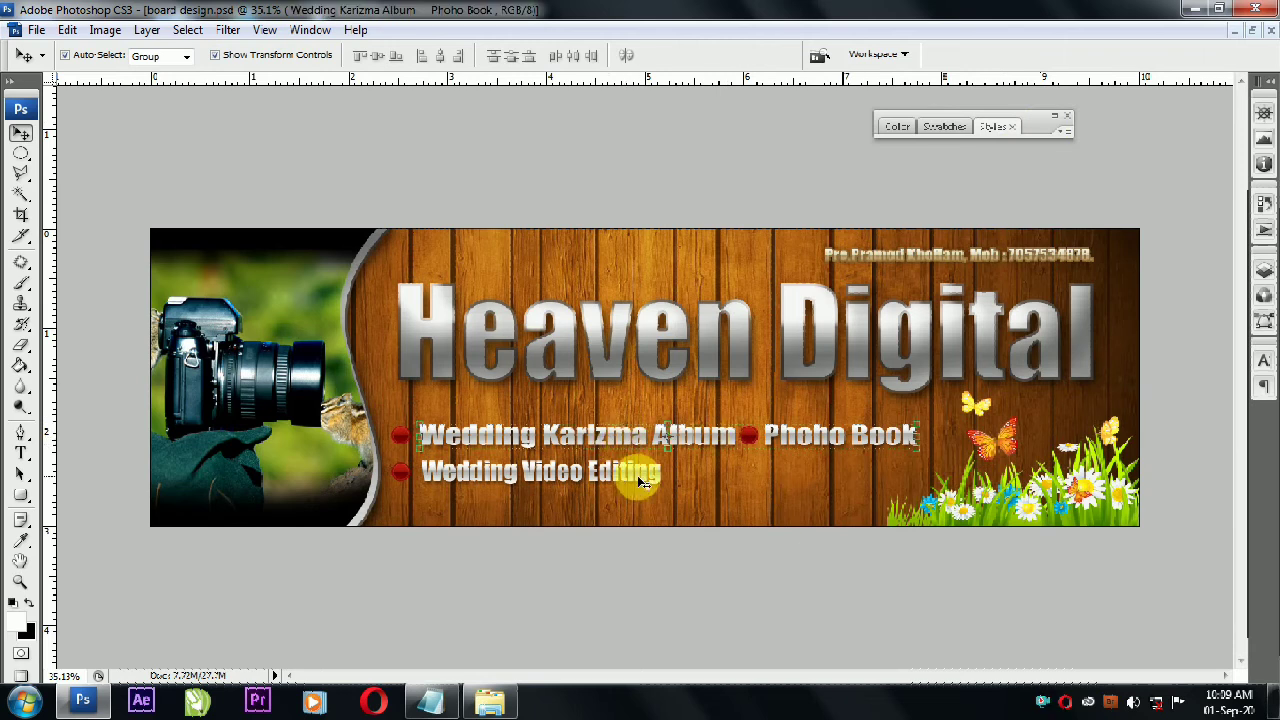
left_click(509, 467)
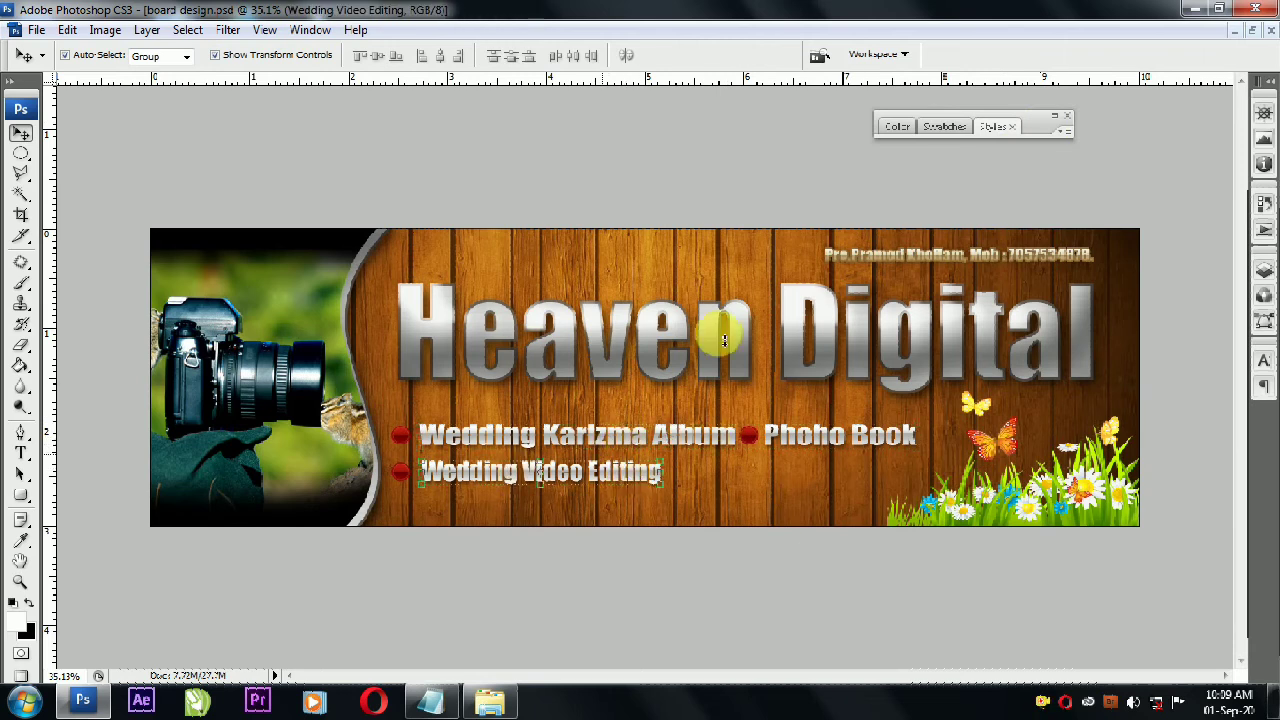
left_click(685, 438)
left_click(1047, 126)
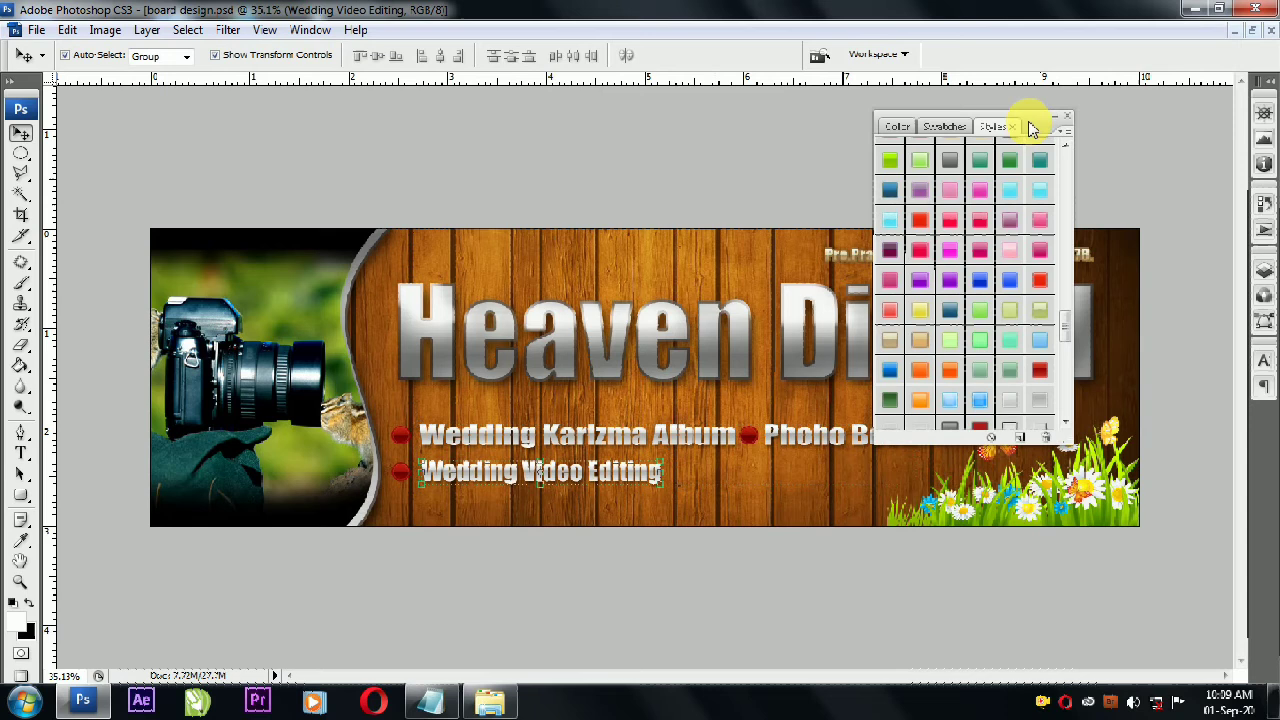
left_click(721, 437)
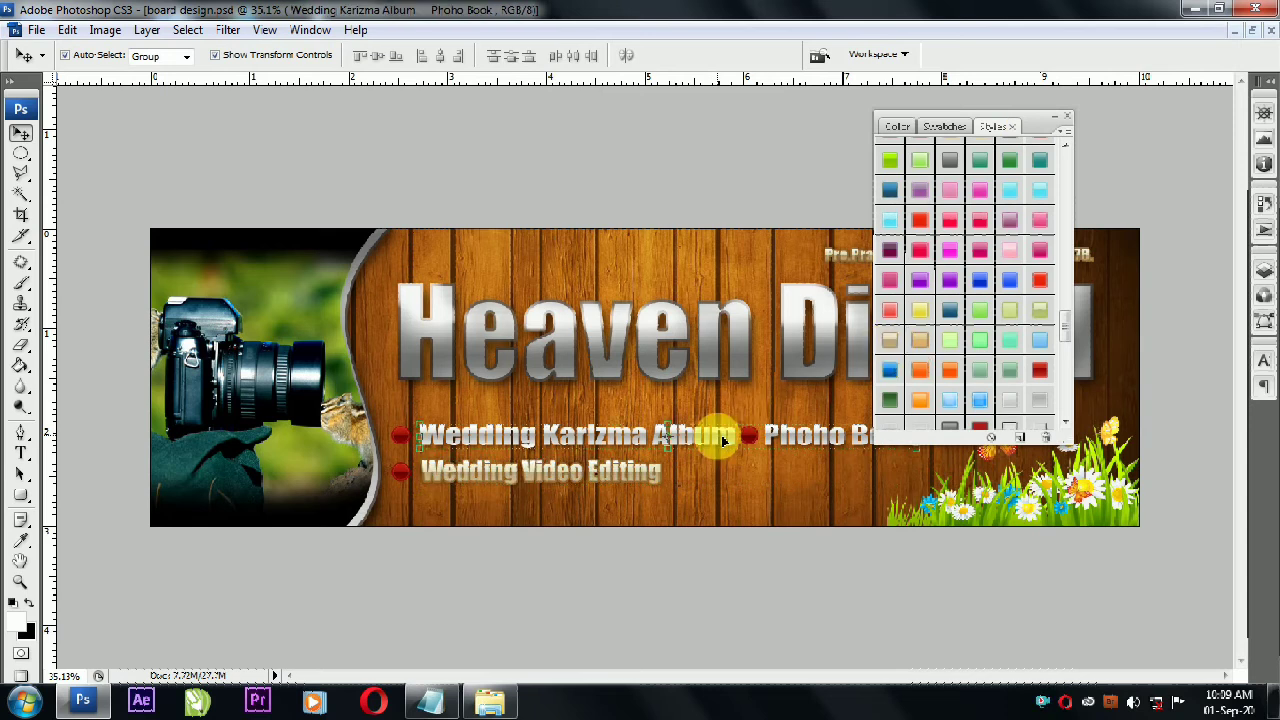
left_click(1045, 126)
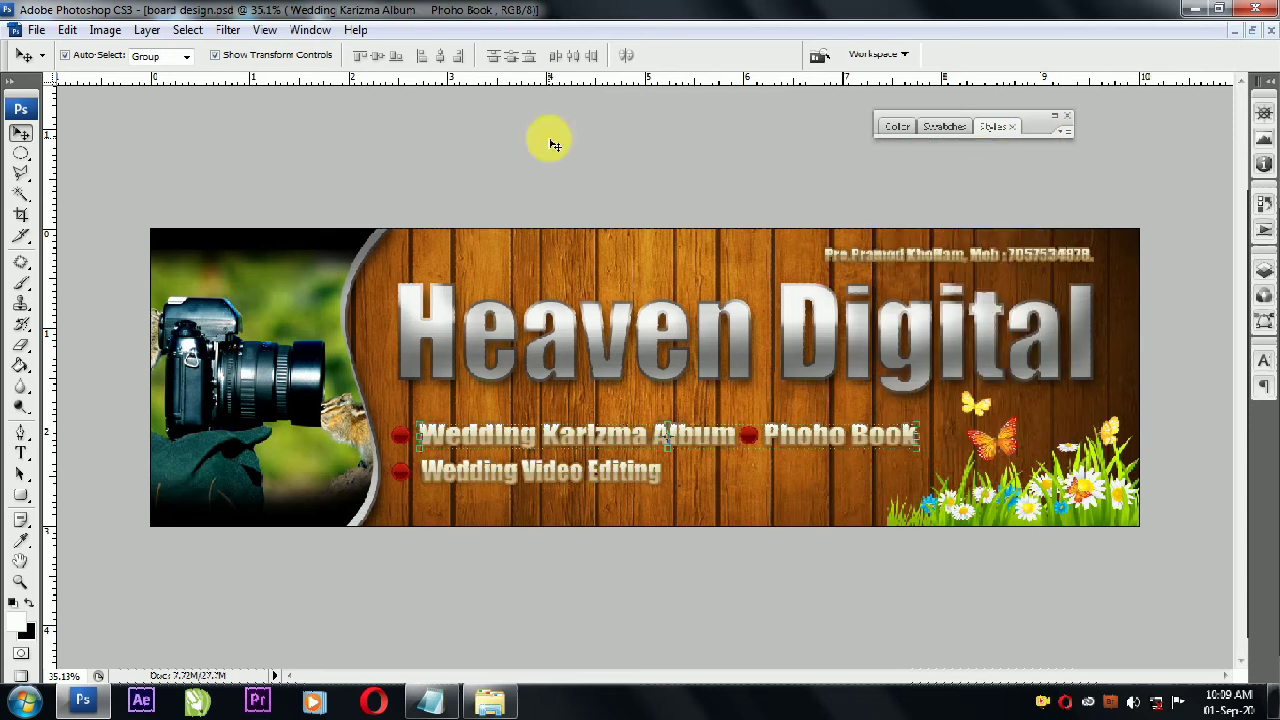
Step: Set the font size of the contact line above the title to 9 pt
left_click(925, 259)
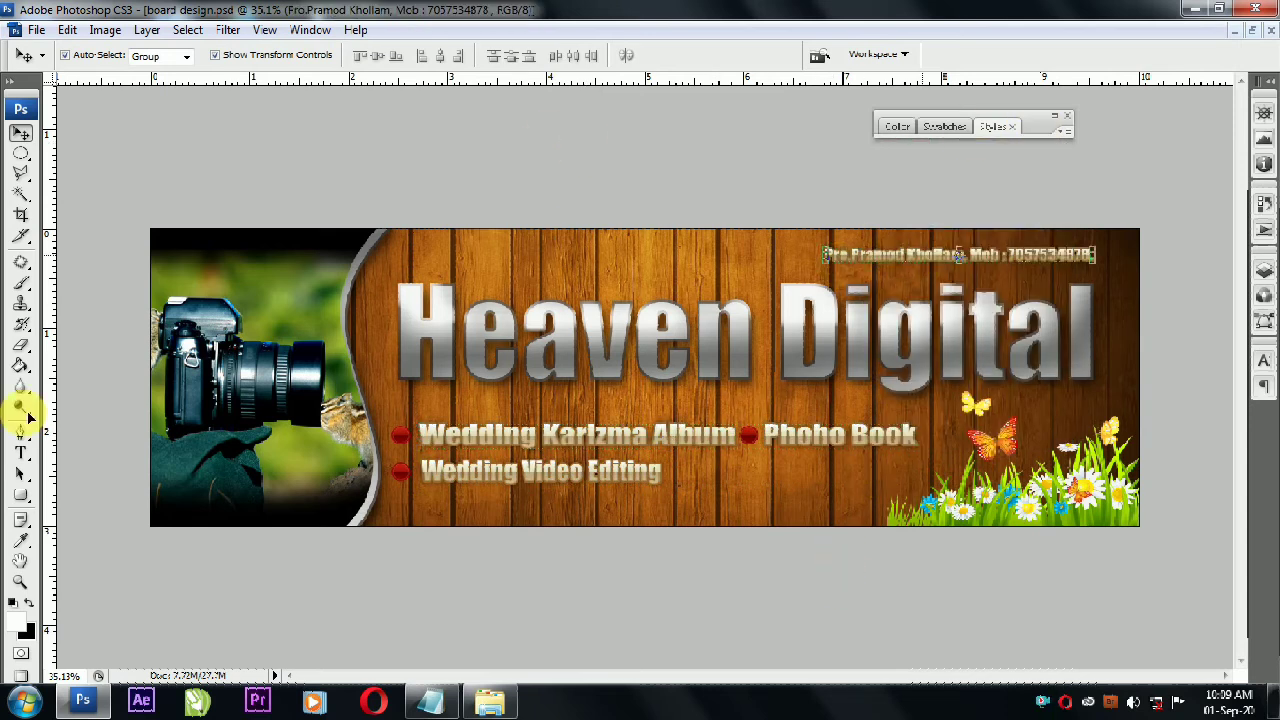
left_click(22, 455)
left_click(889, 254)
key("ctrl+a")
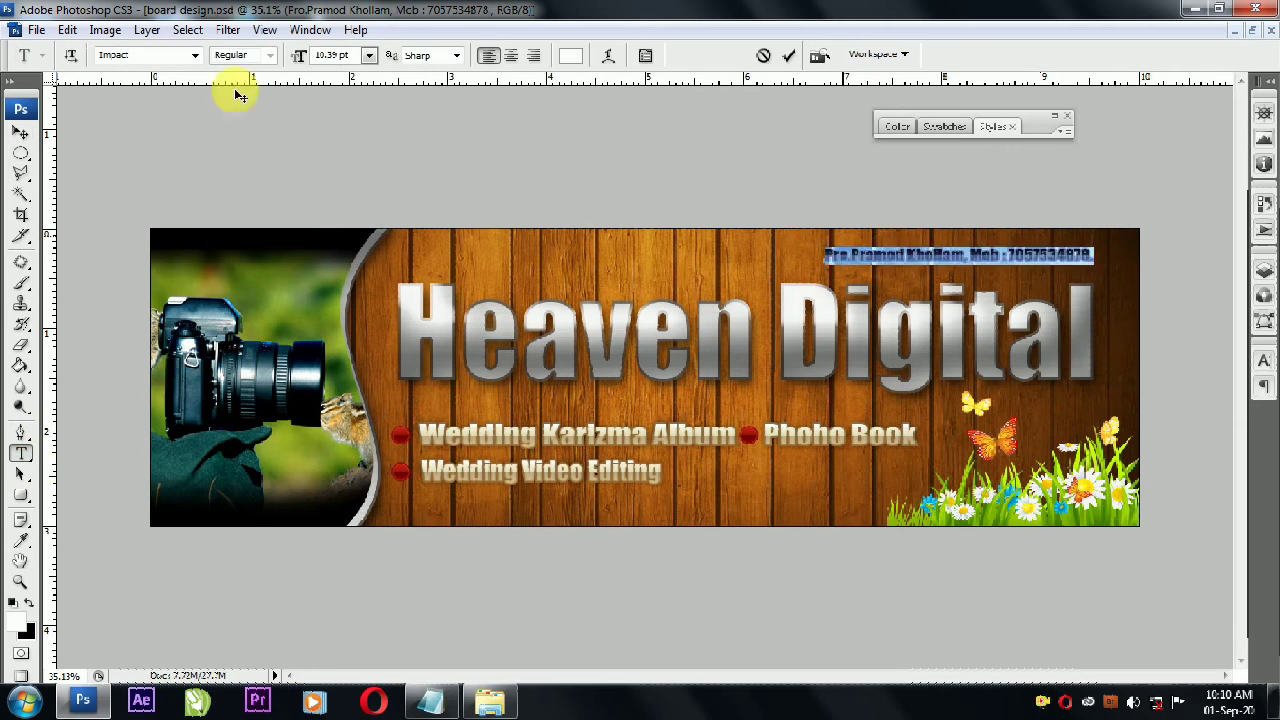
left_click(368, 55)
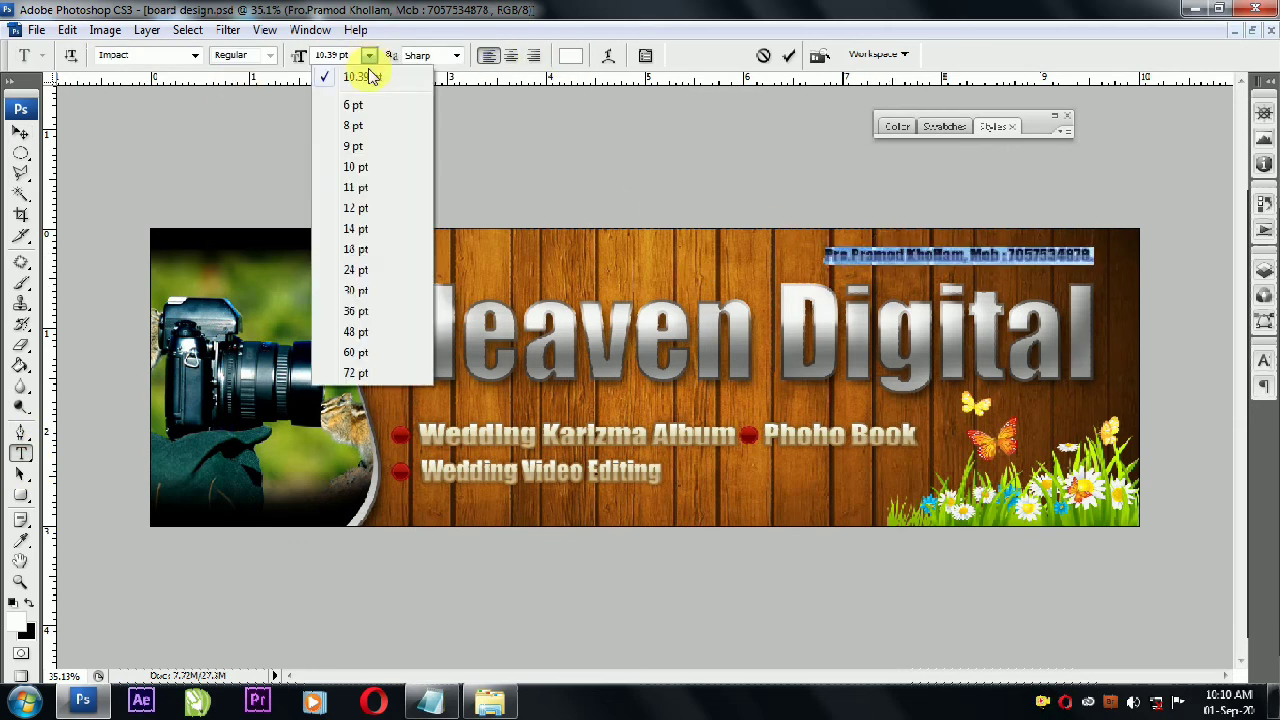
left_click(354, 147)
key("ctrl+Return")
key("v")
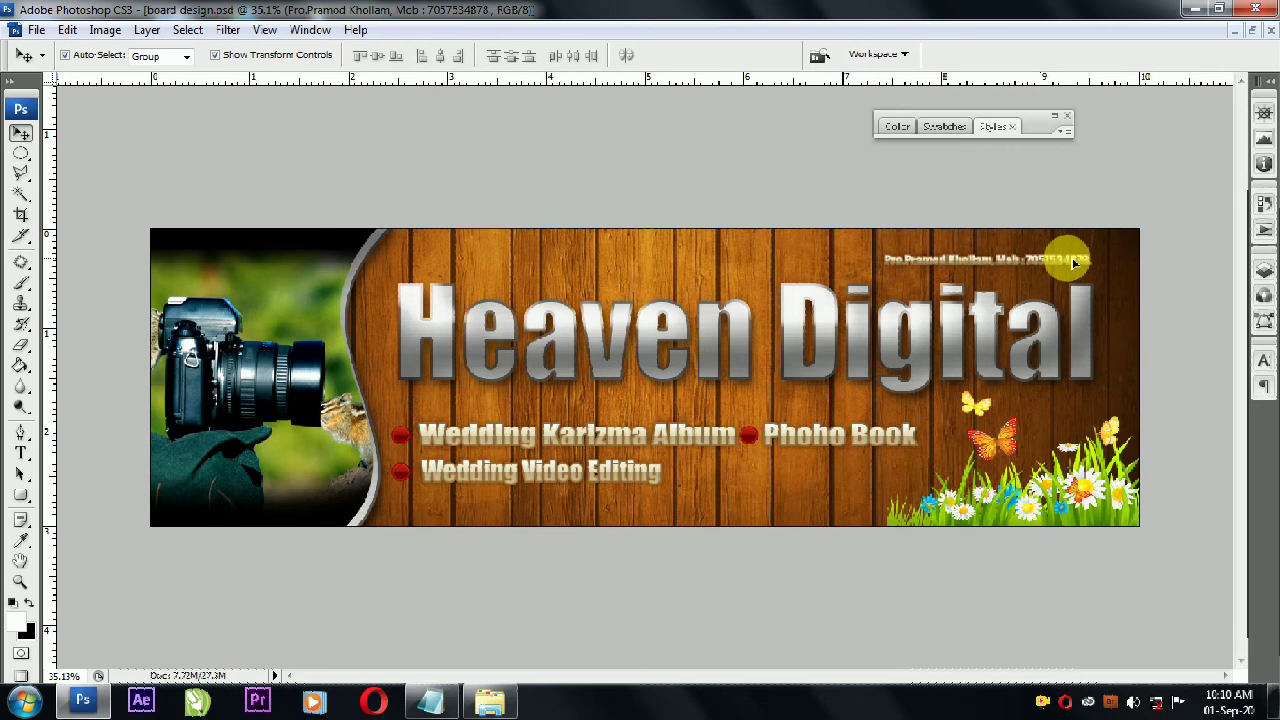
left_click(745, 191)
Step: Set the stroke size in the contact line's layer style to 1 px and save the document
left_click_drag(797, 225, 1099, 316)
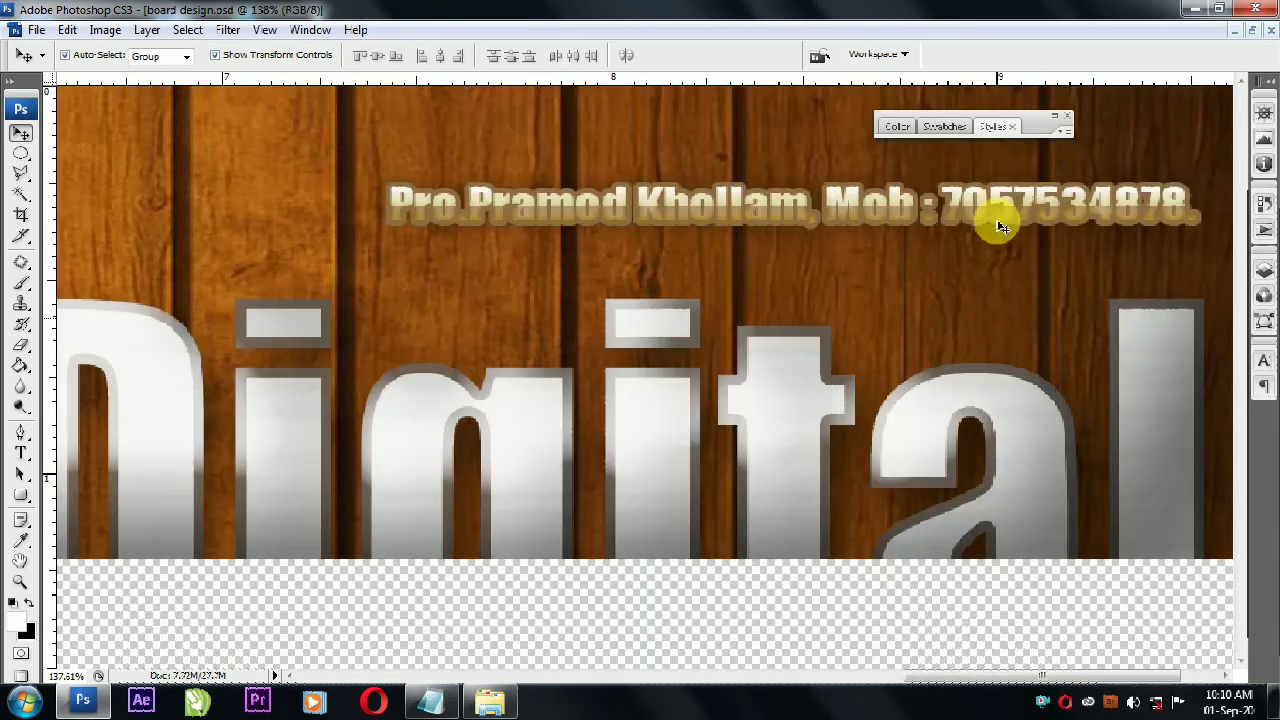
left_click(482, 198)
left_click(1264, 272)
scroll(1160, 440, "down", 5)
double_click(1140, 413)
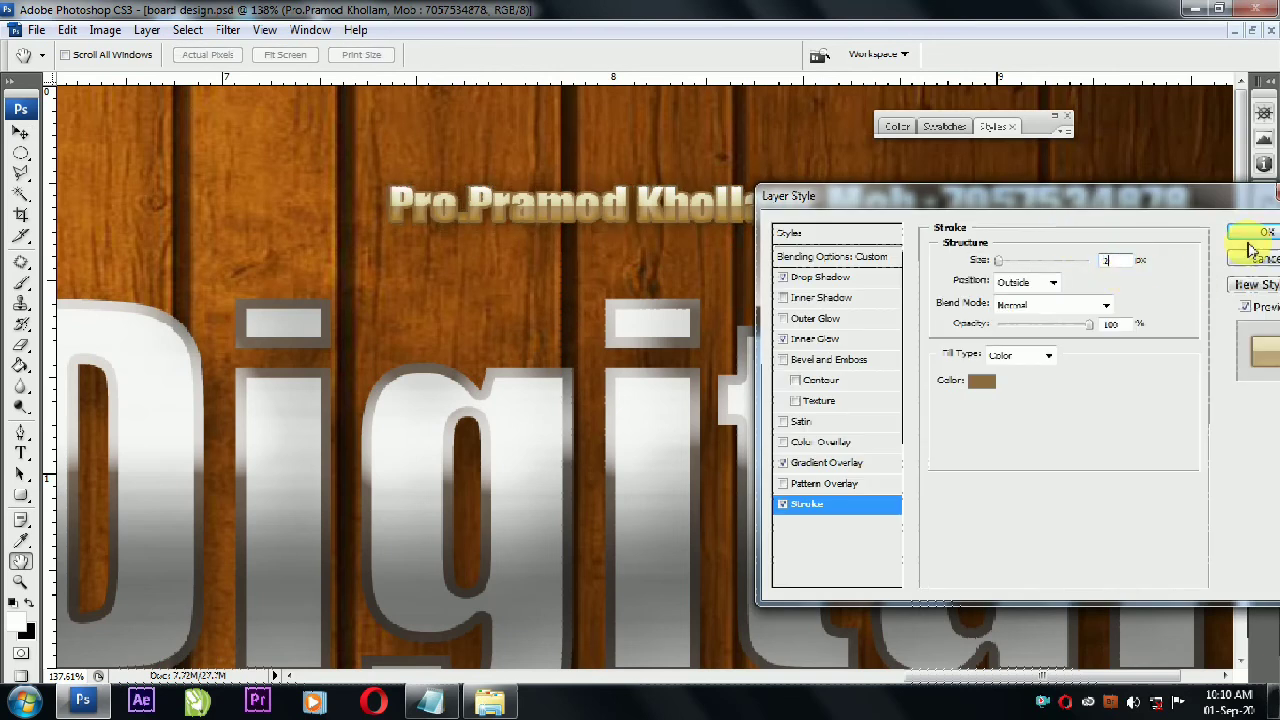
left_click(1262, 232)
scroll(629, 300, "down", 12)
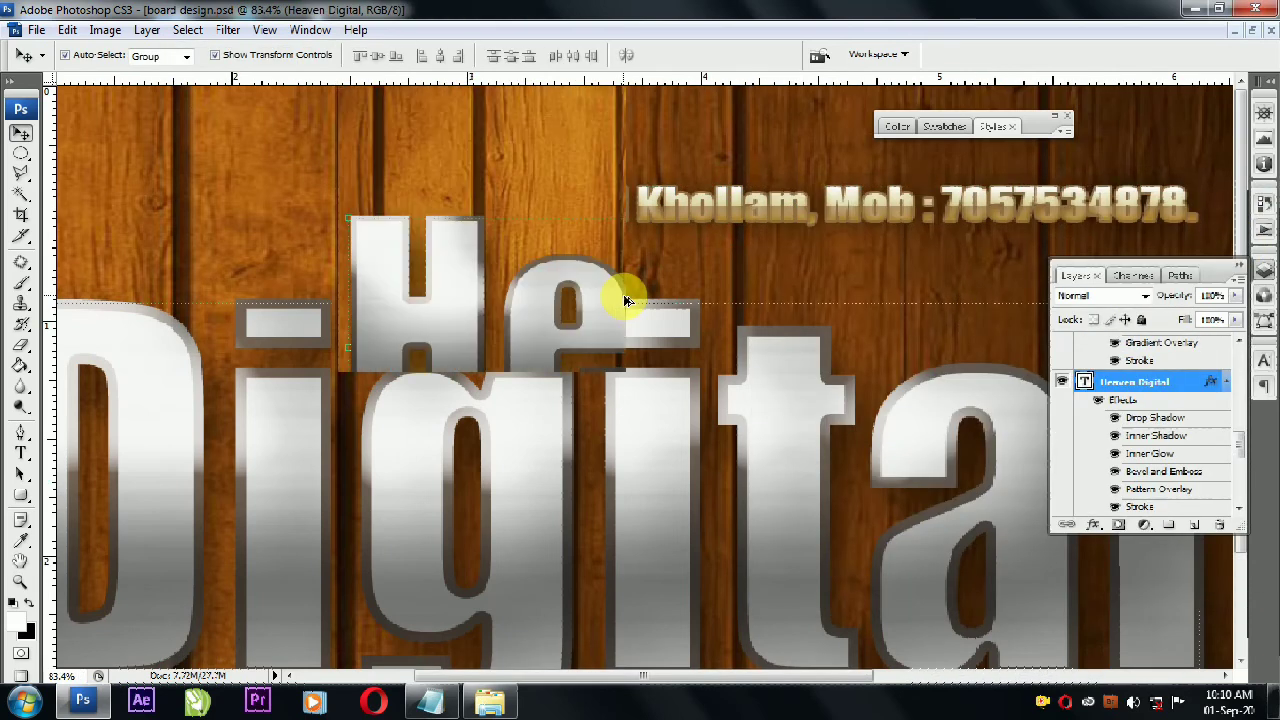
left_click(1239, 266)
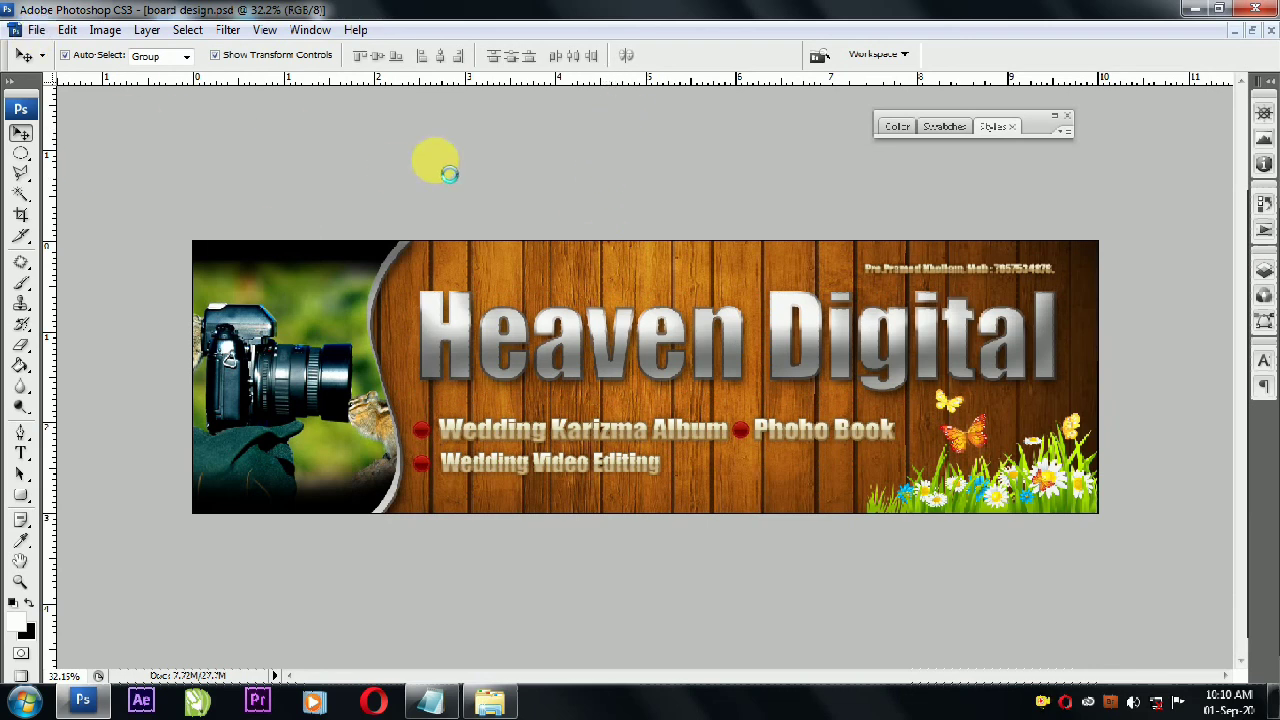
key("ctrl+s")
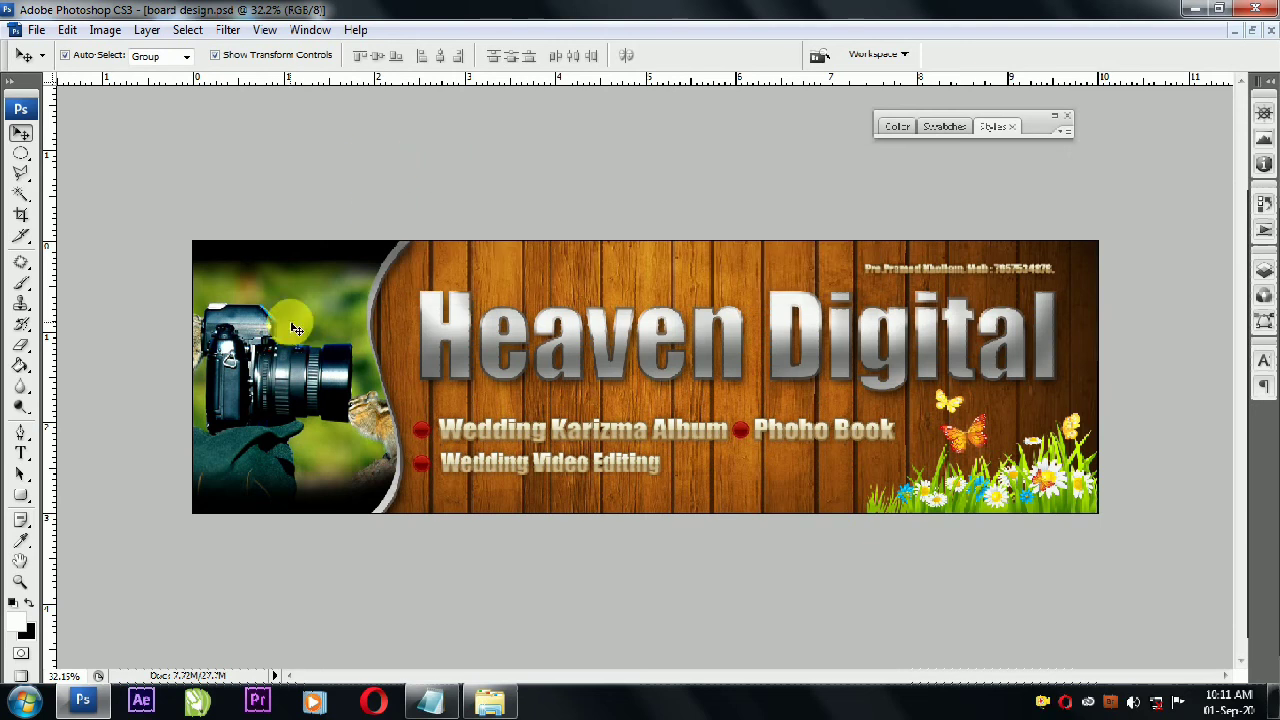
left_click(278, 340)
left_click_drag(307, 296, 263, 345)
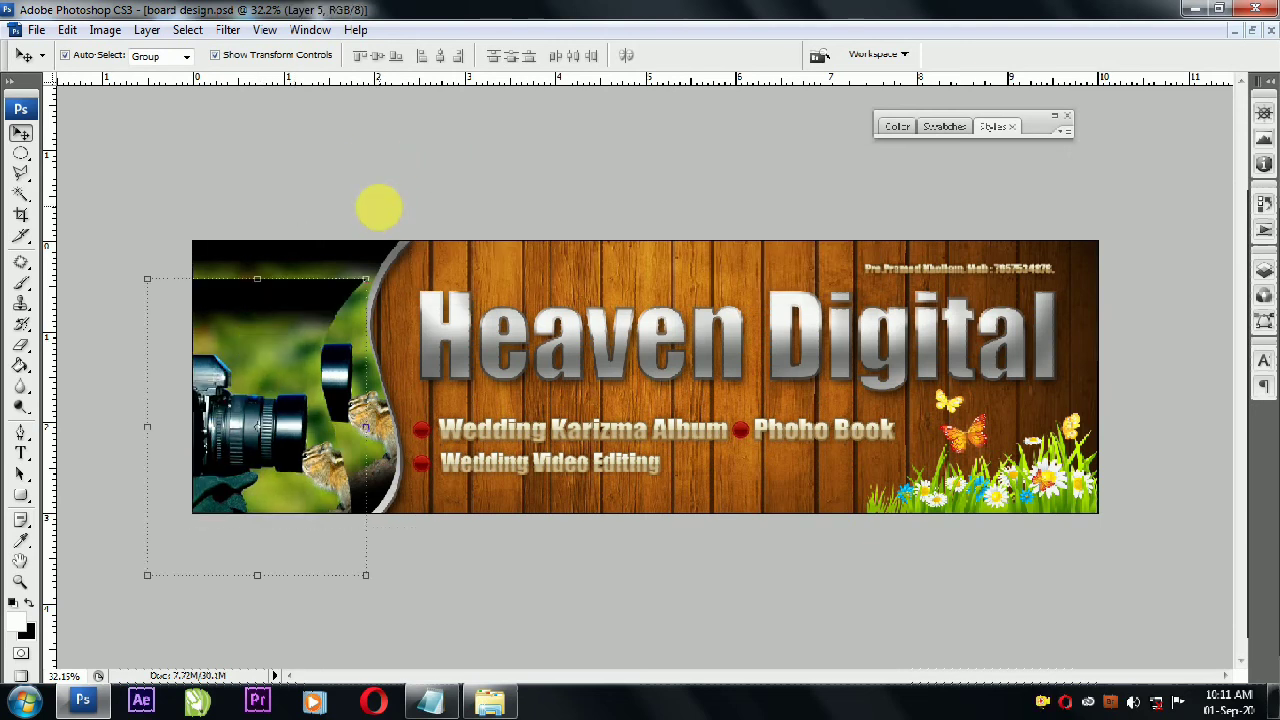
key("ctrl+z")
Step: Enlarge the camera photo together with its curved border copy beyond the canvas corners, filling the banner's full height
left_click(356, 221)
left_click(396, 258)
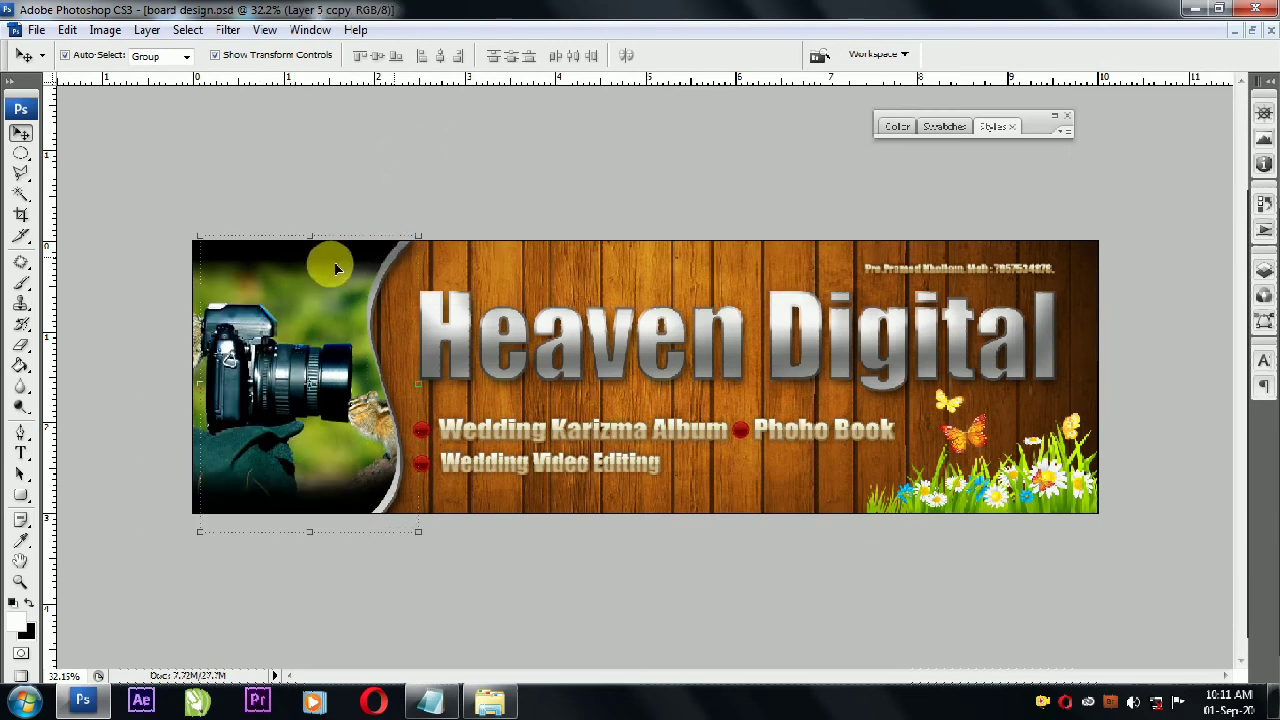
left_click_drag(198, 234, 154, 209)
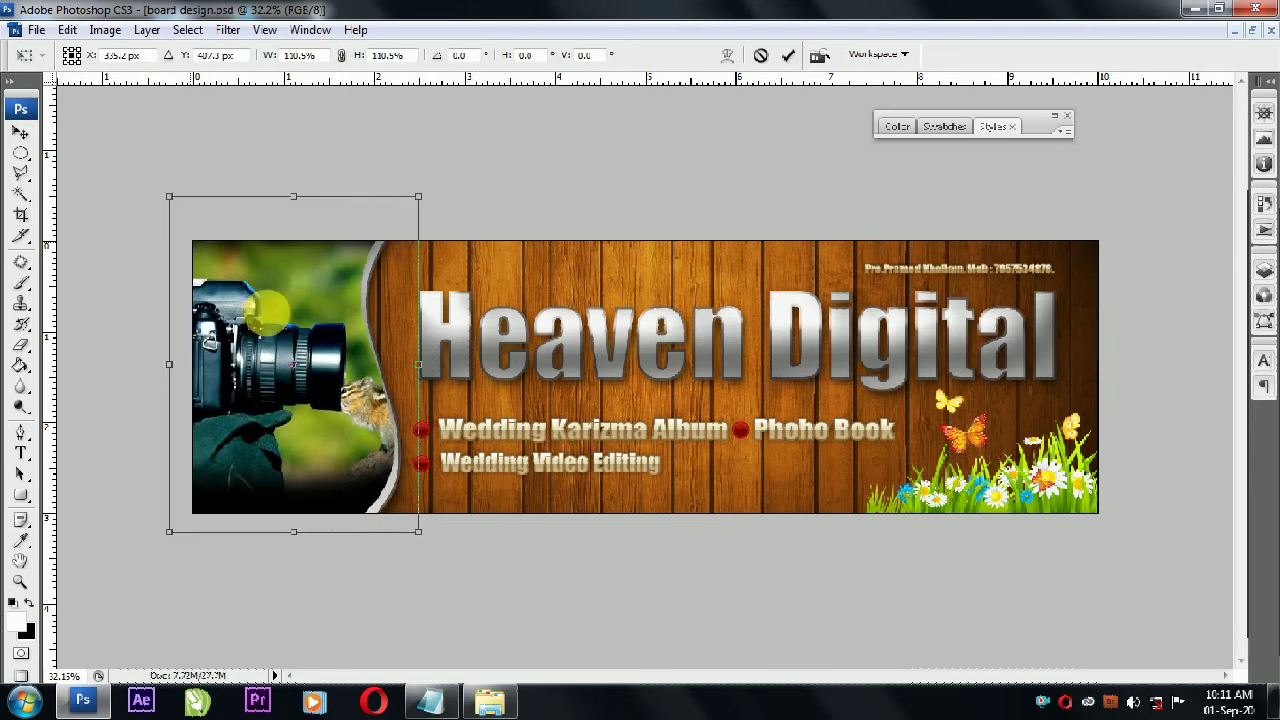
left_click_drag(417, 531, 475, 574)
key("Return")
Step: Change the area surrounding the canvas to black
right_click(484, 156)
left_click(528, 186)
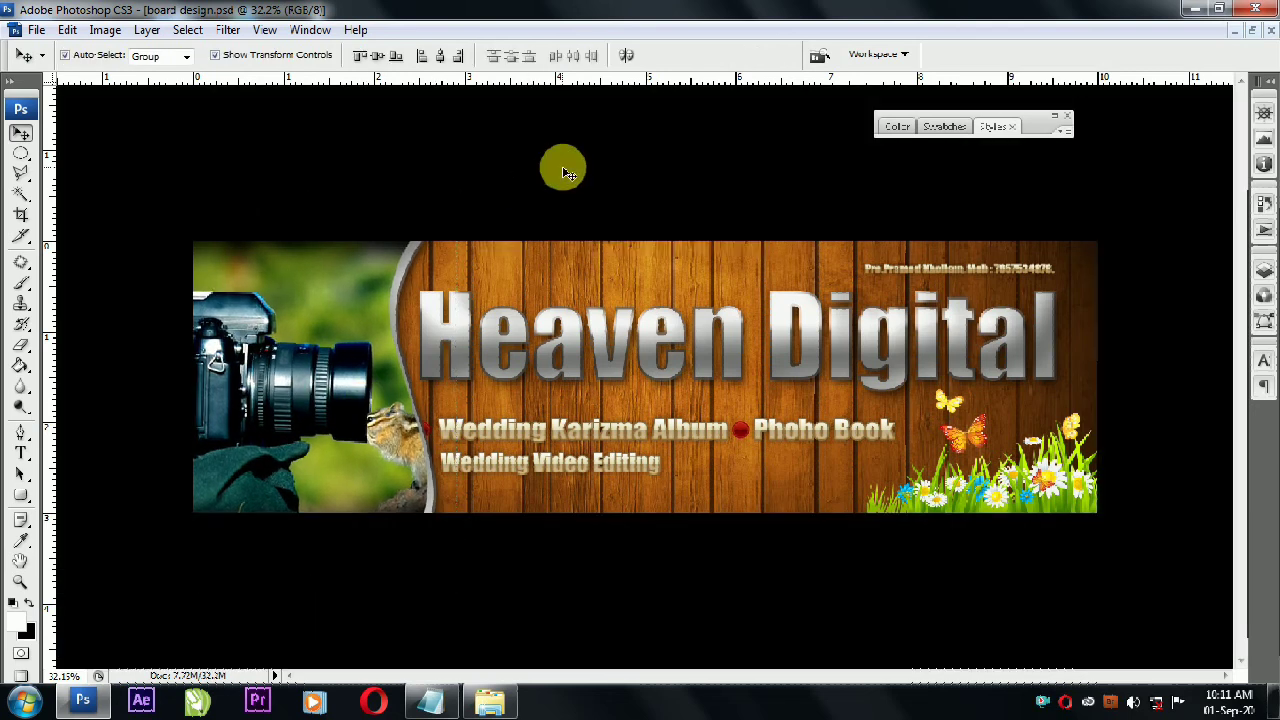
Step: Select both service text lines with their red bullets and move them right, clear of the curved border
left_click(493, 463)
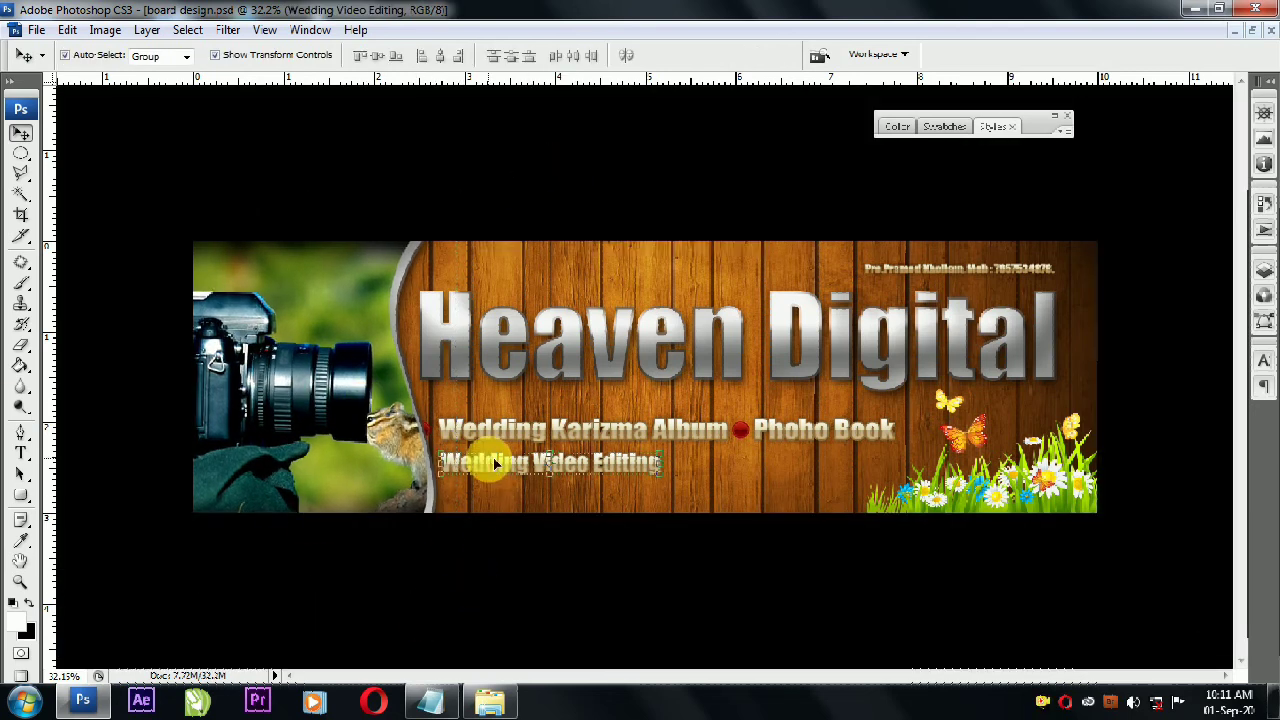
left_click(802, 432, "shift")
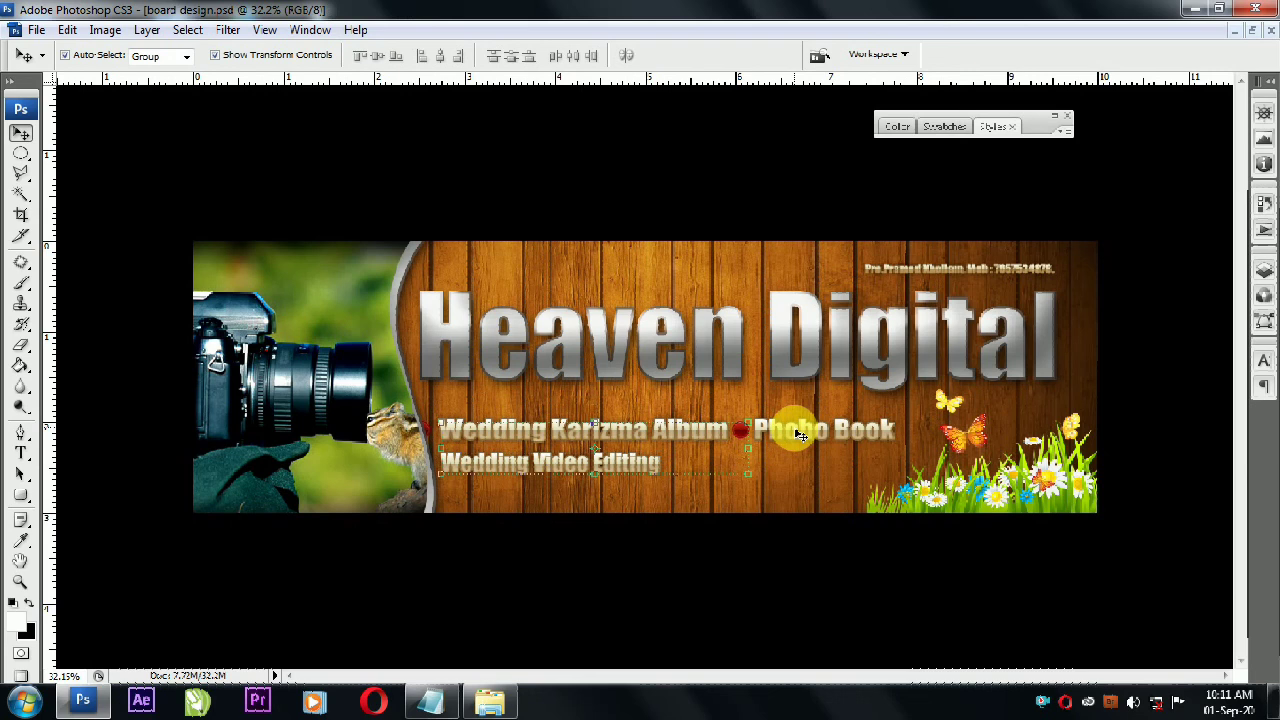
right_click(424, 436)
left_click(452, 443, "shift")
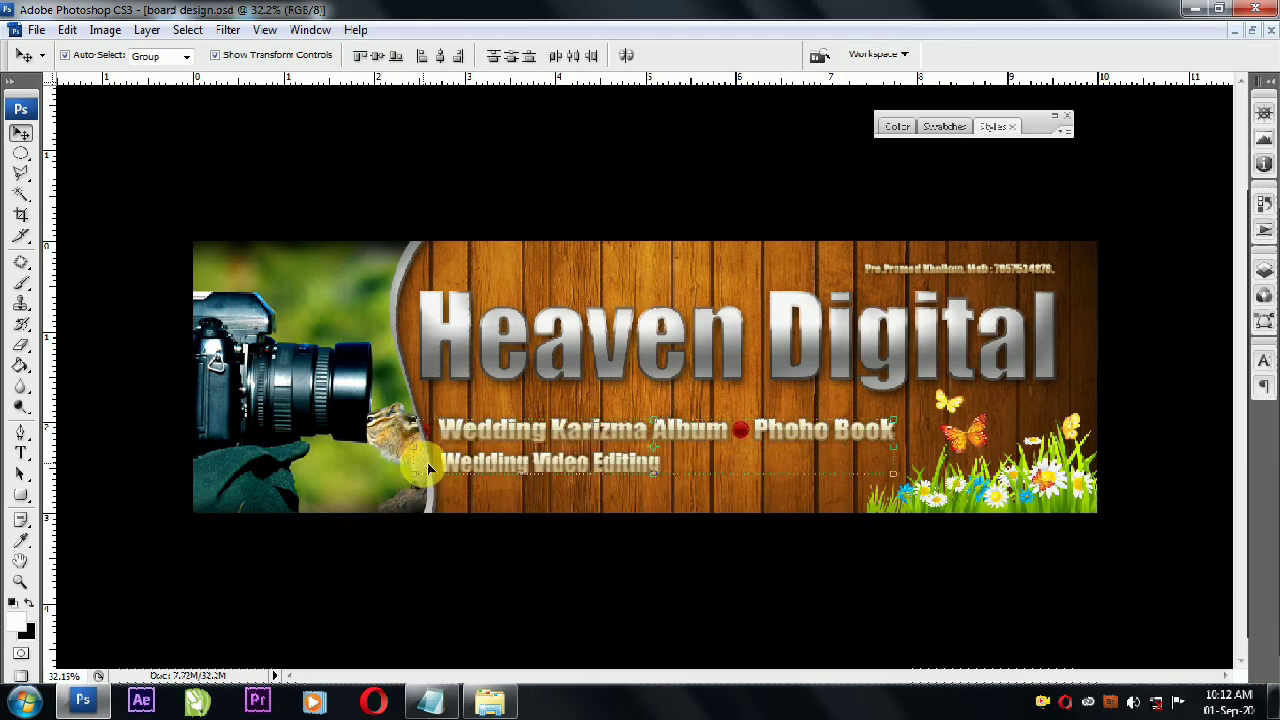
right_click(427, 468)
left_click(466, 483)
left_click_drag(470, 464, 507, 465)
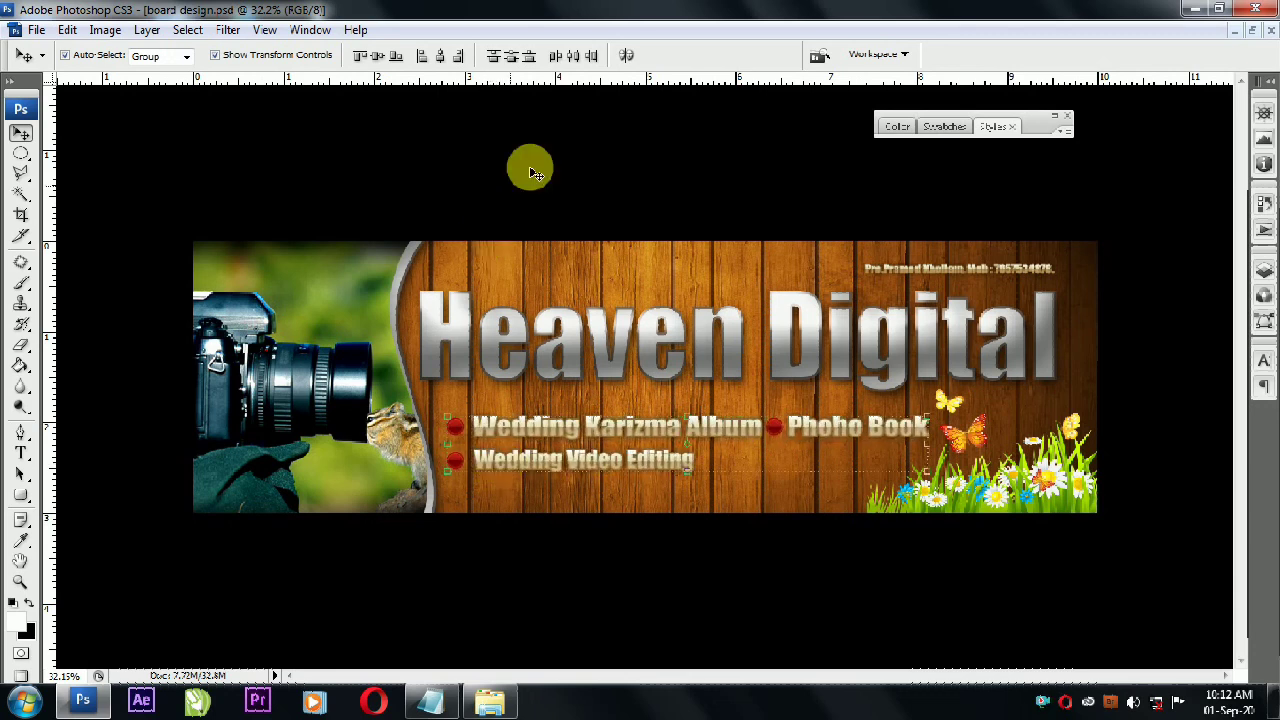
Step: Hide all tools and panels around the enlarged banner and save the document
scroll(531, 163, "up", 2)
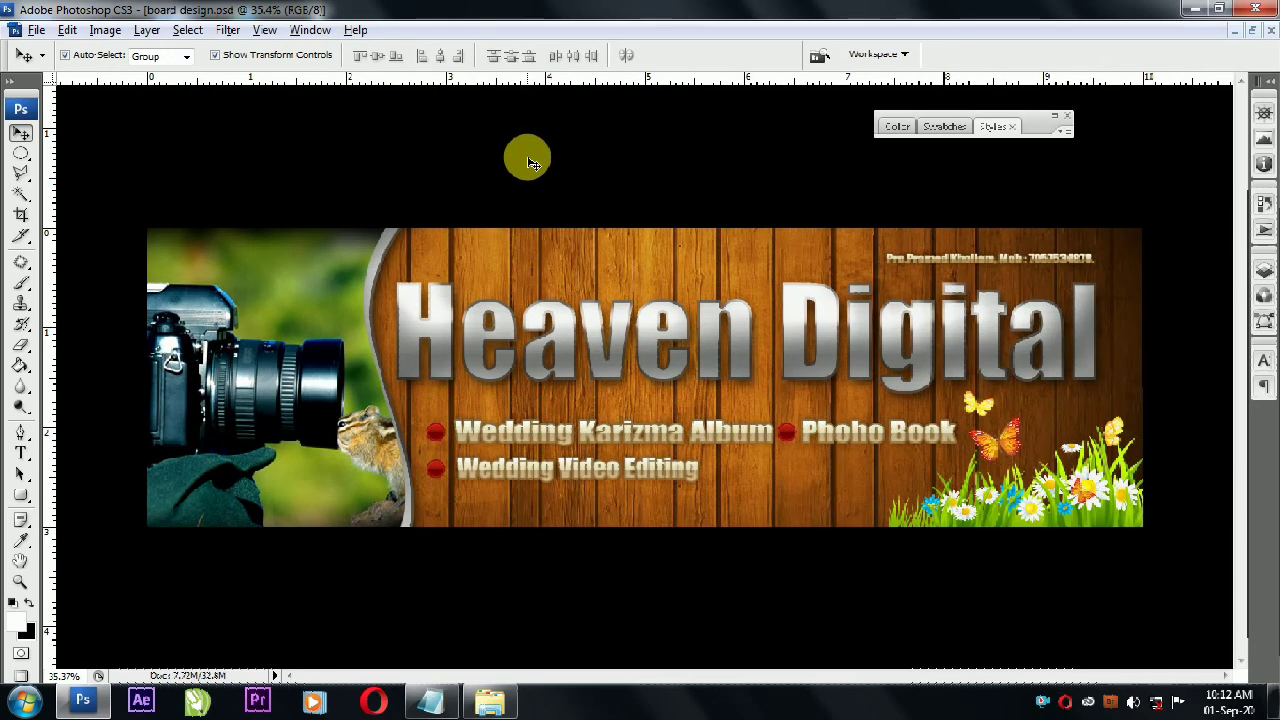
key("Tab")
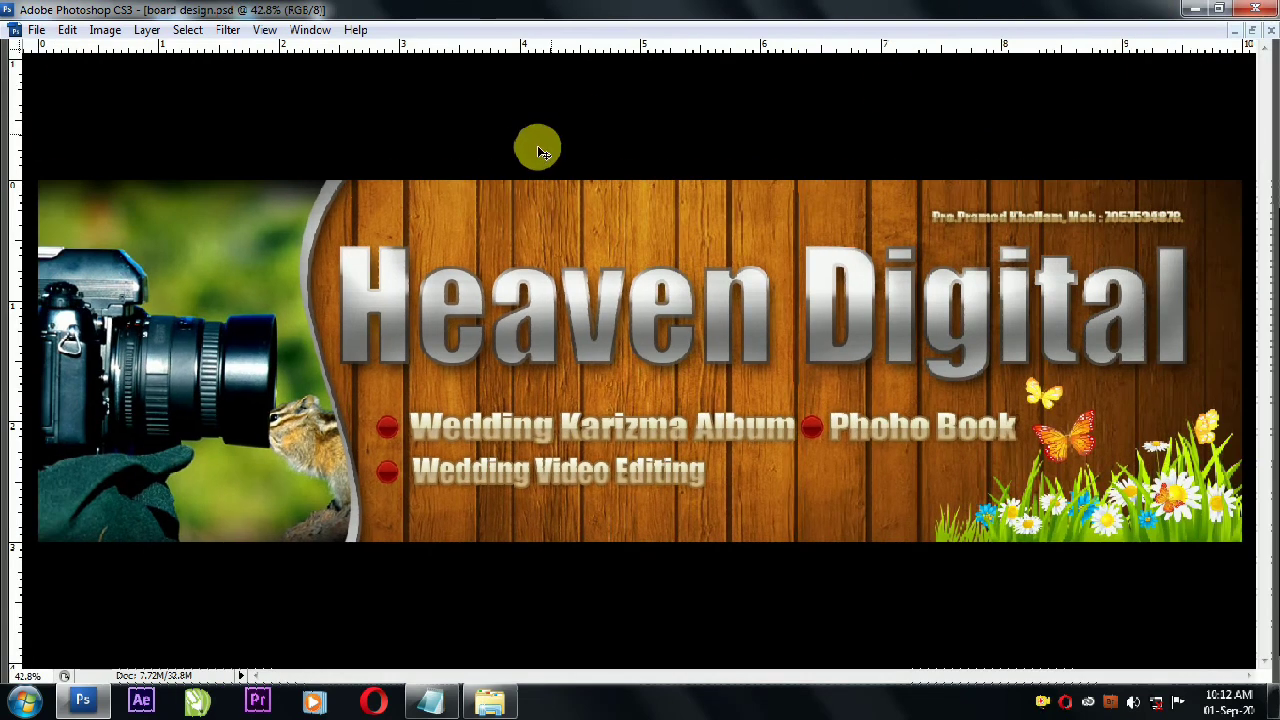
left_click(36, 29)
left_click(61, 192)
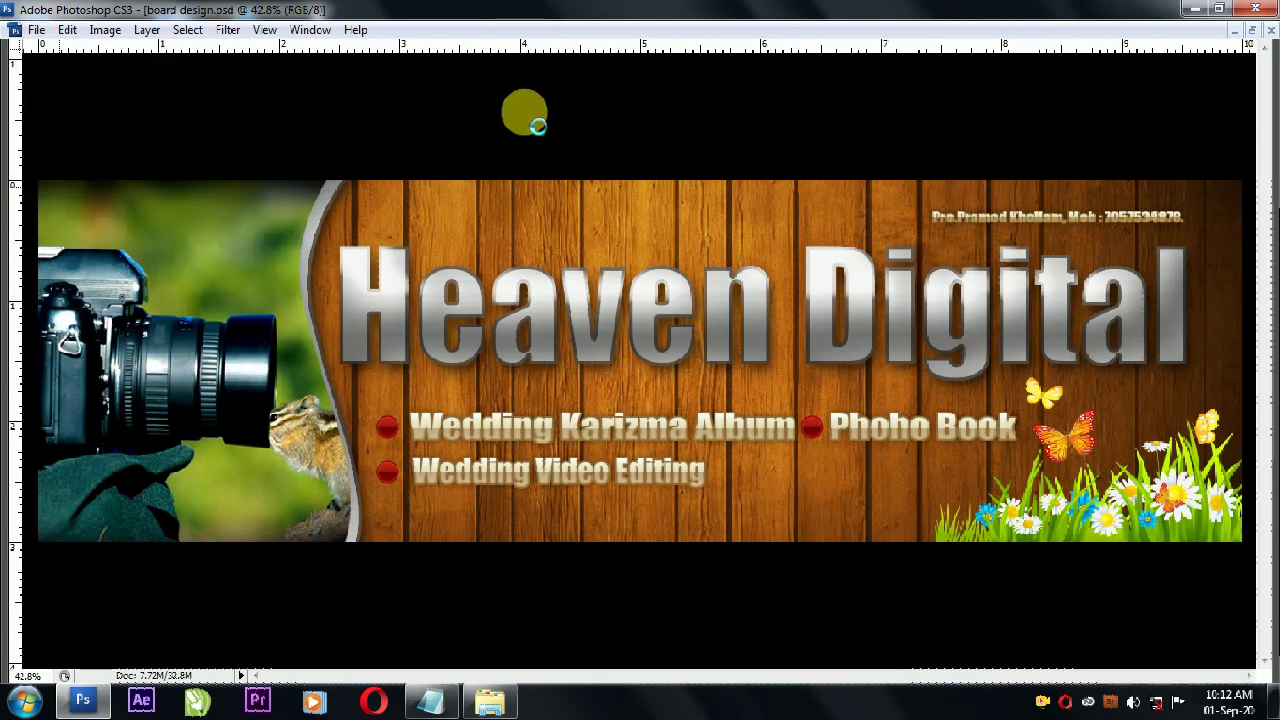